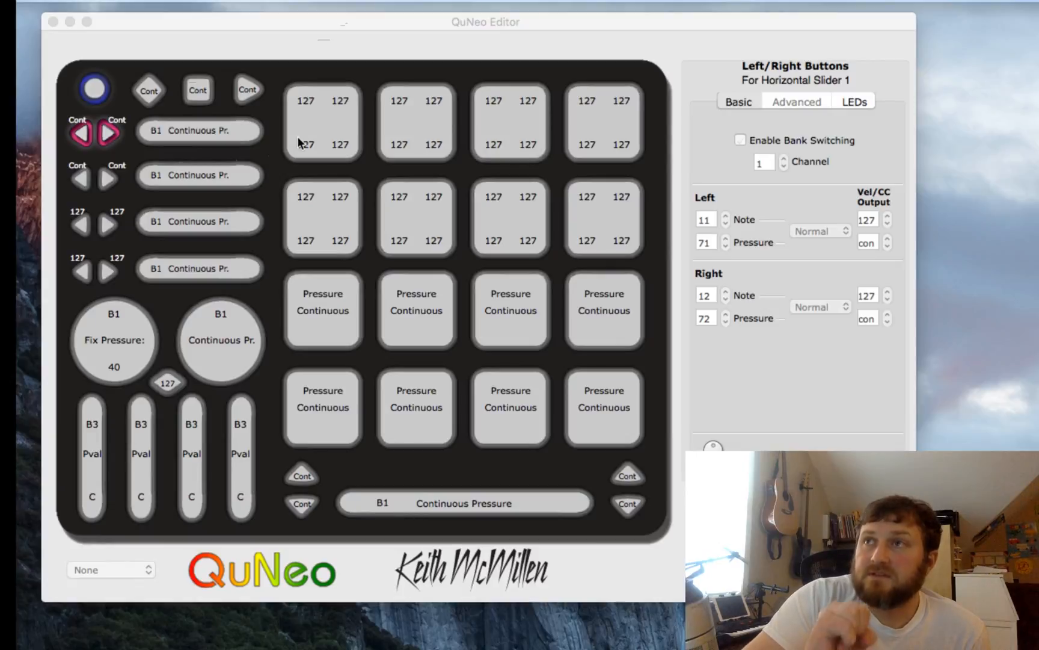
- Enable bank switching on the first horizontal slider's left/right buttons, then inspect the slider's Bank 1 Note, Pressure and Location fields
{"action": "left_click", "coordinate": [110, 135]}
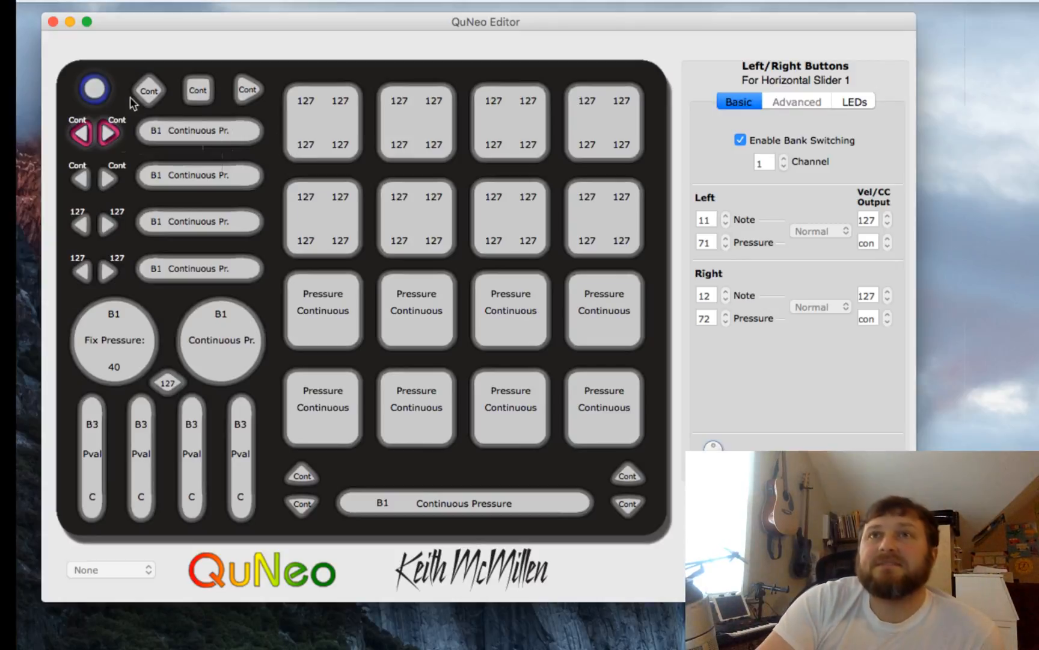
{"action": "left_click", "coordinate": [193, 133]}
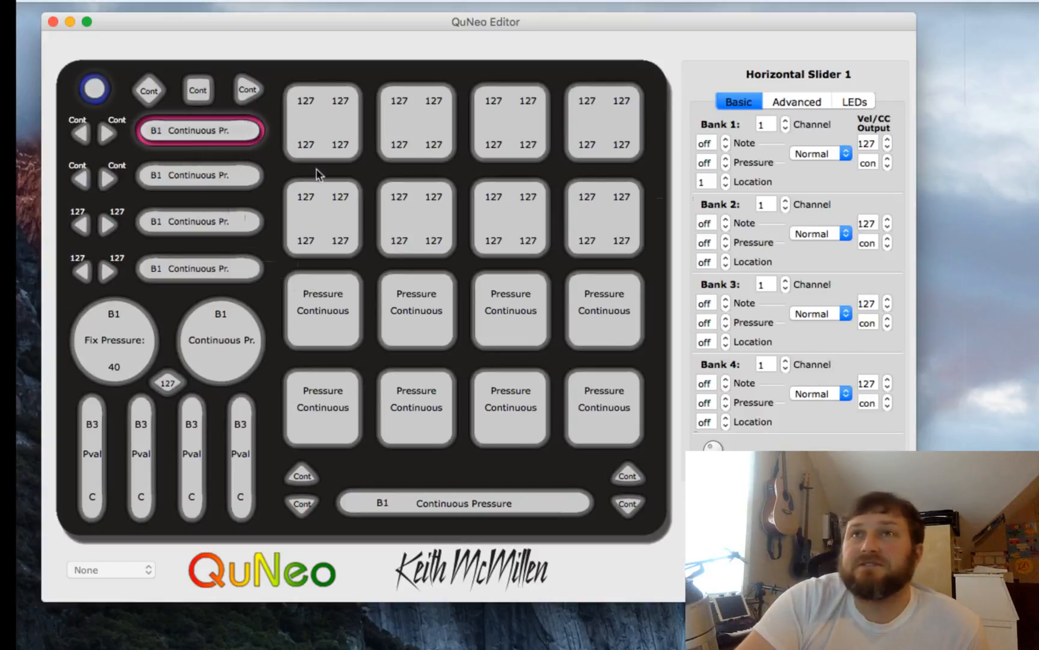
{"action": "left_click", "coordinate": [709, 143]}
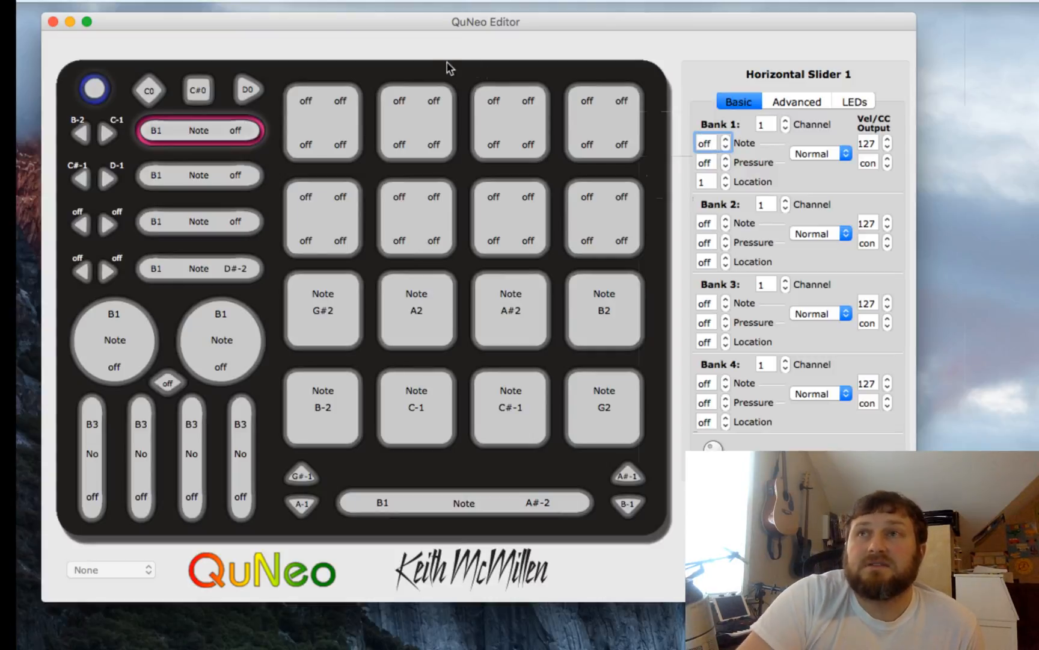
{"action": "left_click", "coordinate": [211, 130]}
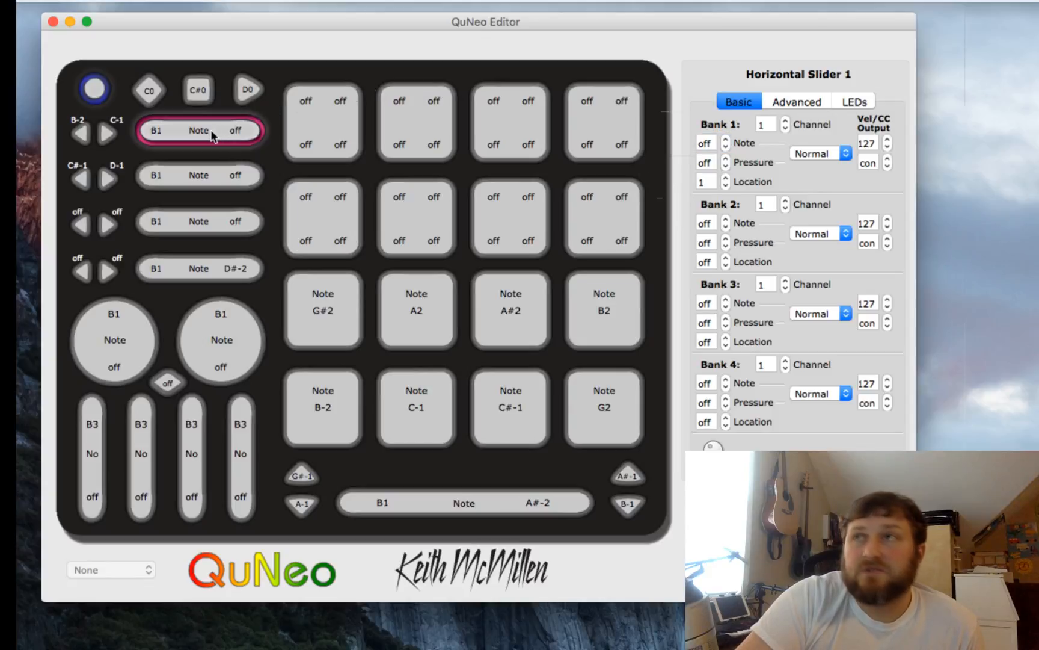
{"action": "left_click", "coordinate": [709, 143]}
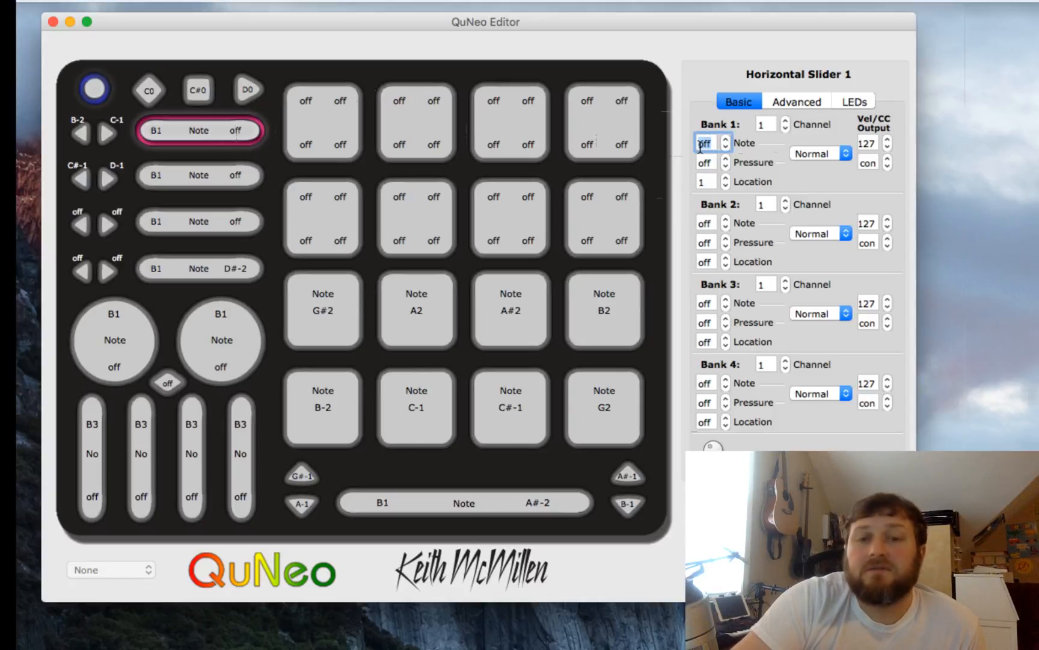
{"action": "left_click", "coordinate": [703, 163]}
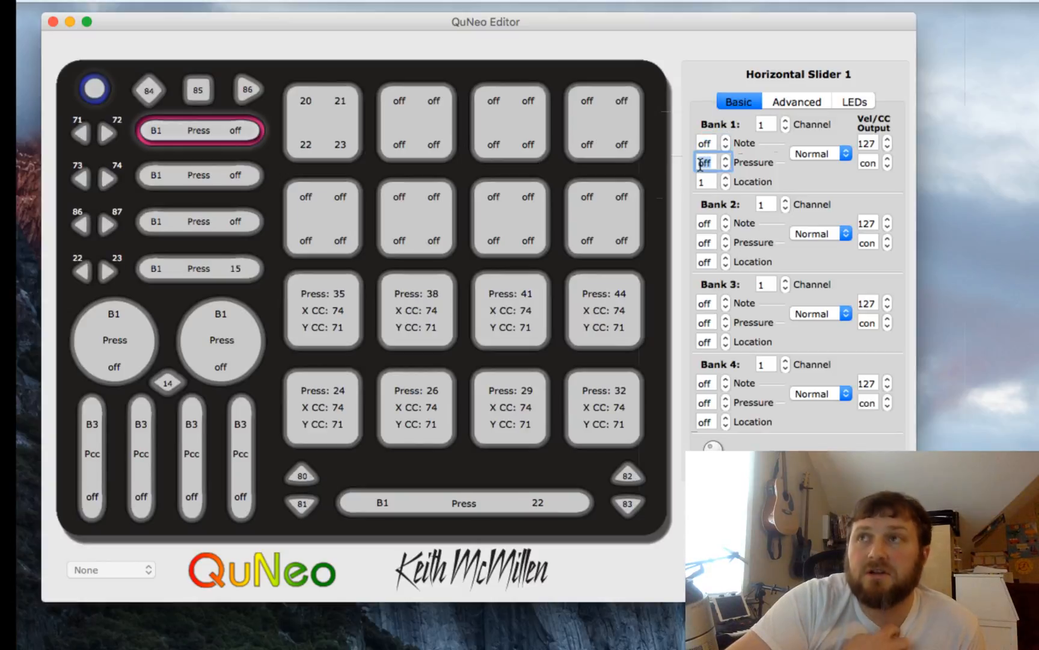
{"action": "left_click", "coordinate": [699, 181]}
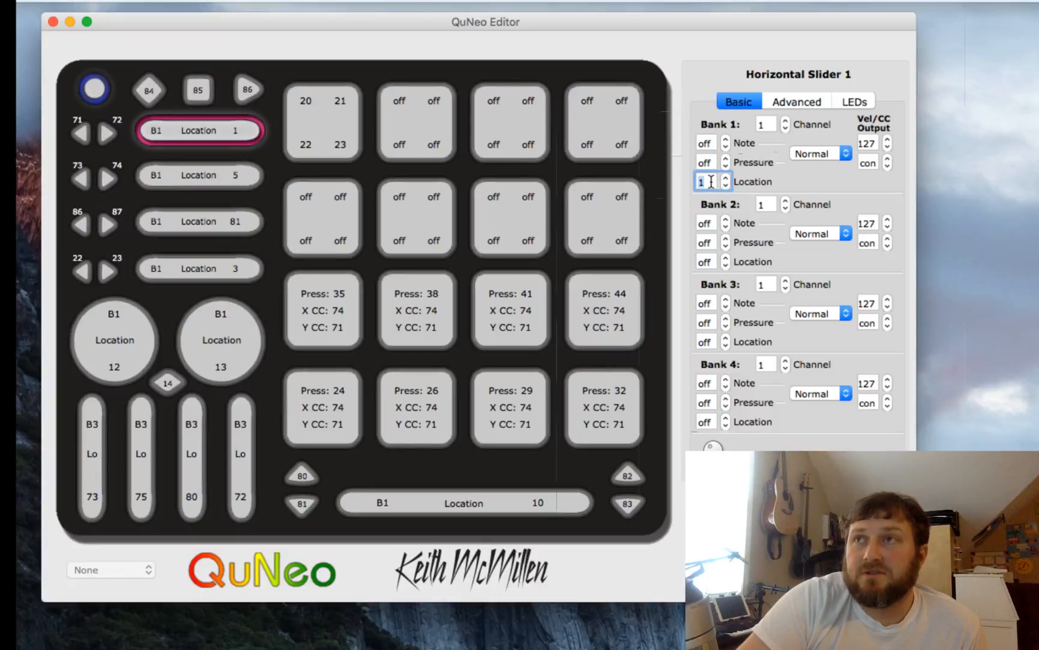
- Step the first horizontal slider's Bank 1 note value up to 6 and back down to off
{"action": "left_click", "coordinate": [714, 140]}
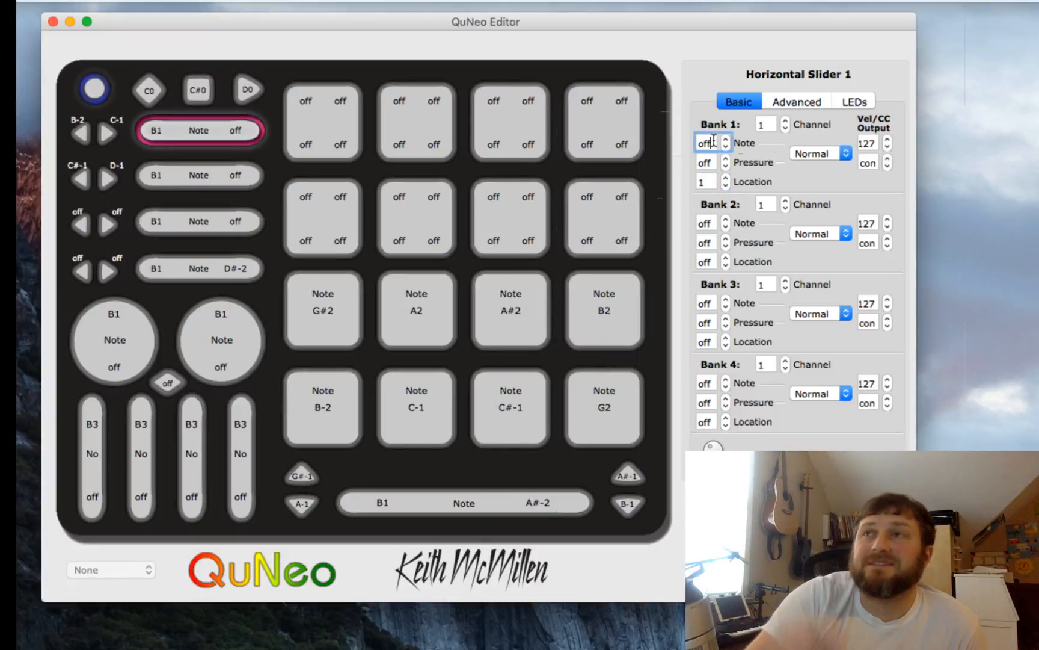
{"action": "left_click", "coordinate": [728, 138]}
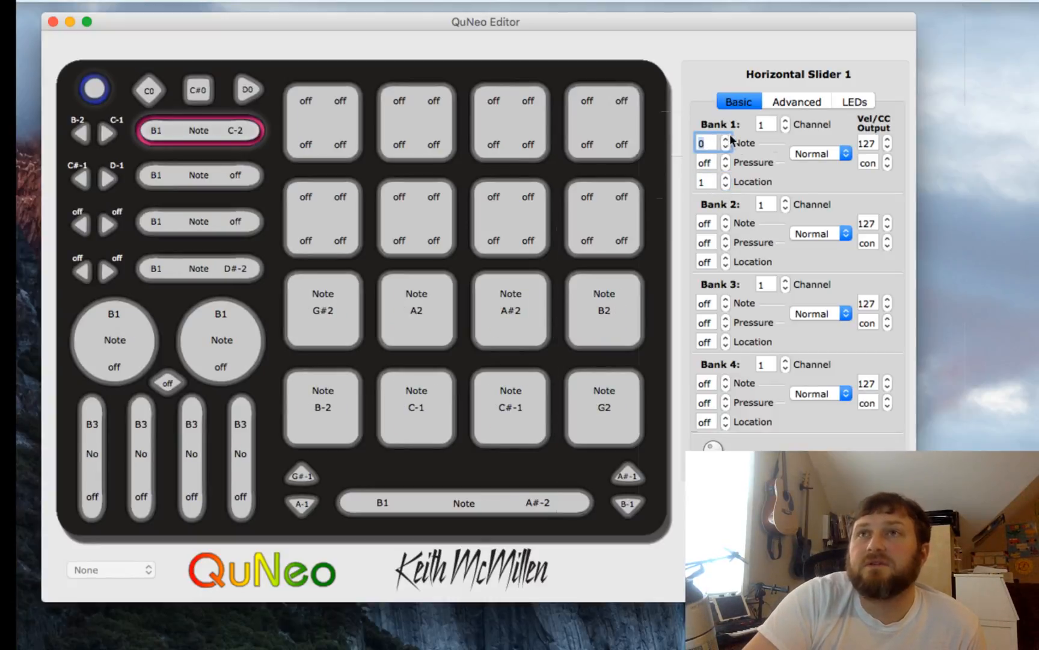
{"action": "left_click", "coordinate": [728, 139]}
{"action": "left_click", "coordinate": [728, 138]}
{"action": "left_click", "coordinate": [727, 139]}
{"action": "left_click", "coordinate": [727, 139]}
{"action": "left_click", "coordinate": [728, 139]}
{"action": "left_click", "coordinate": [727, 138]}
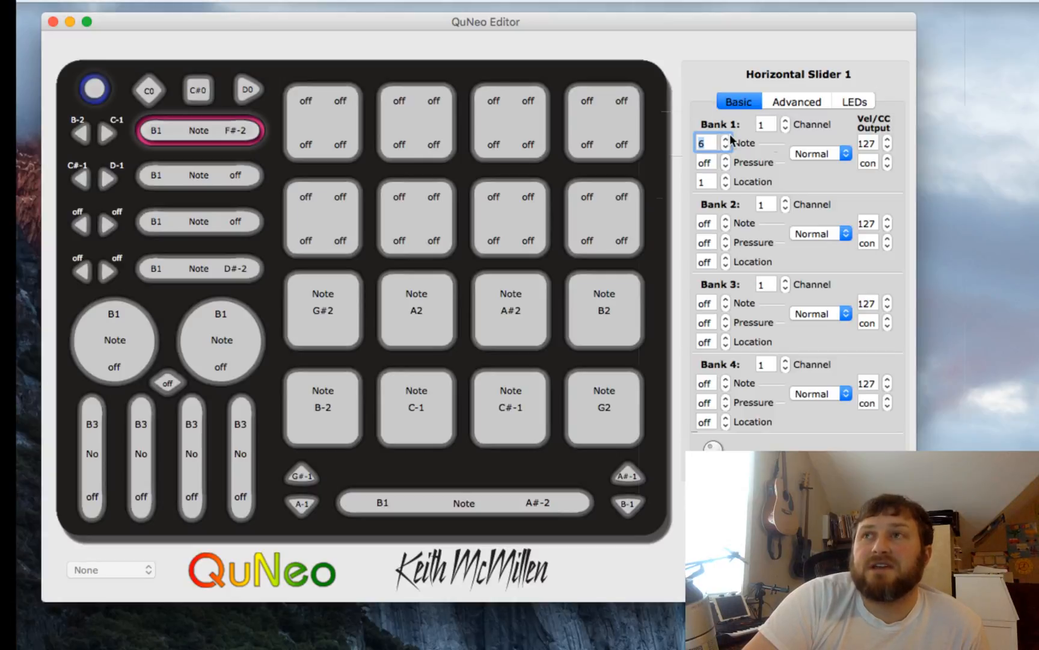
{"action": "left_click", "coordinate": [728, 147]}
{"action": "left_click", "coordinate": [727, 146]}
{"action": "left_click", "coordinate": [727, 147]}
{"action": "left_click", "coordinate": [727, 146]}
{"action": "left_click", "coordinate": [727, 147]}
{"action": "left_click", "coordinate": [727, 147]}
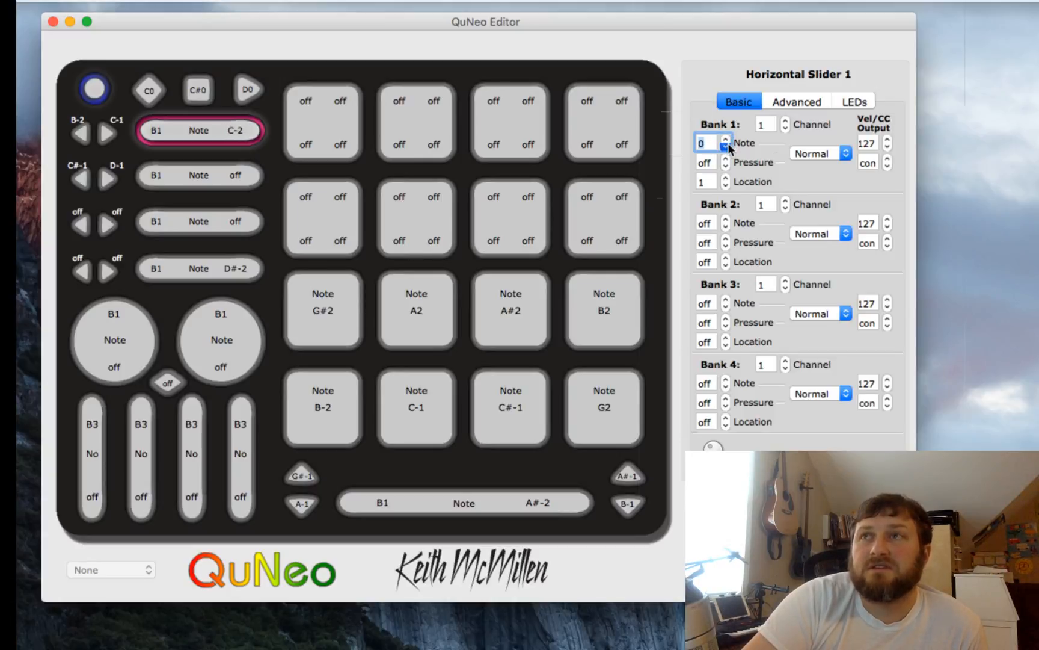
{"action": "left_click", "coordinate": [727, 147]}
- Step the first horizontal slider's Bank 1 pressure value up to 1 and back down to off
{"action": "left_click", "coordinate": [711, 164]}
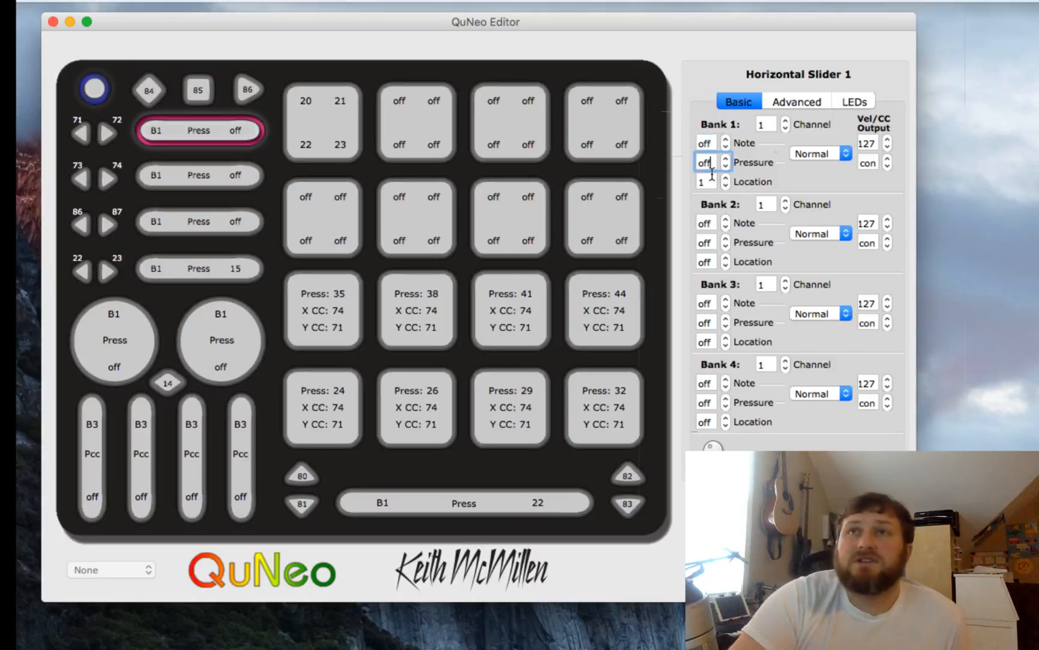
{"action": "left_click", "coordinate": [727, 159]}
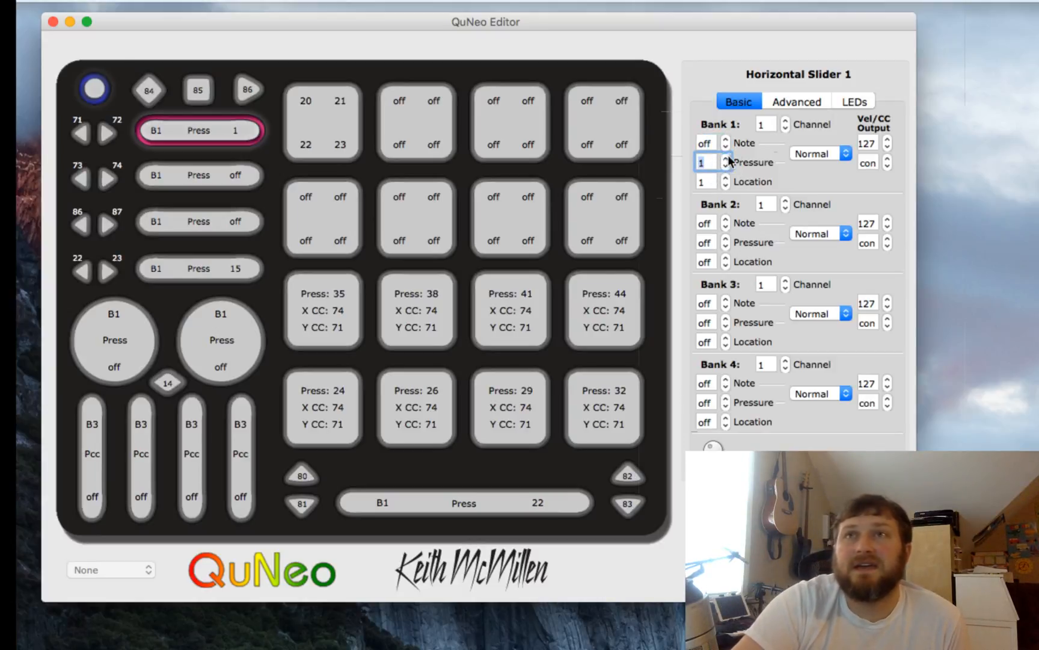
{"action": "left_click", "coordinate": [727, 158]}
{"action": "left_click", "coordinate": [727, 159]}
{"action": "left_click", "coordinate": [726, 167]}
{"action": "left_click", "coordinate": [727, 166]}
{"action": "left_click", "coordinate": [727, 167]}
{"action": "left_click", "coordinate": [727, 167]}
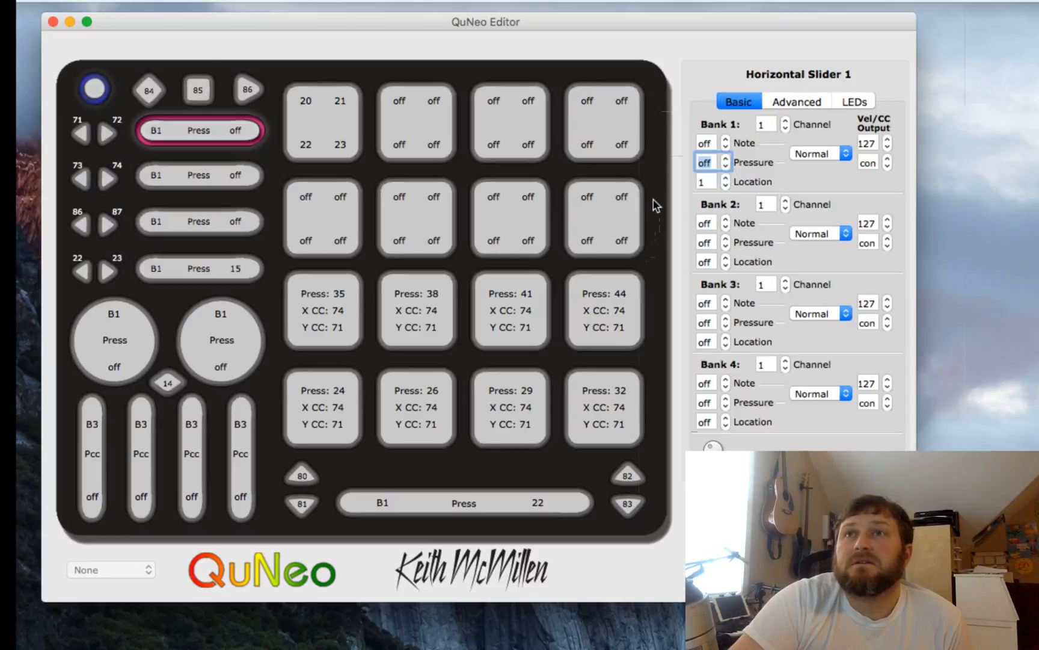
- Switch between the first horizontal slider and its left/right buttons to compare their bank settings
{"action": "left_click", "coordinate": [81, 134]}
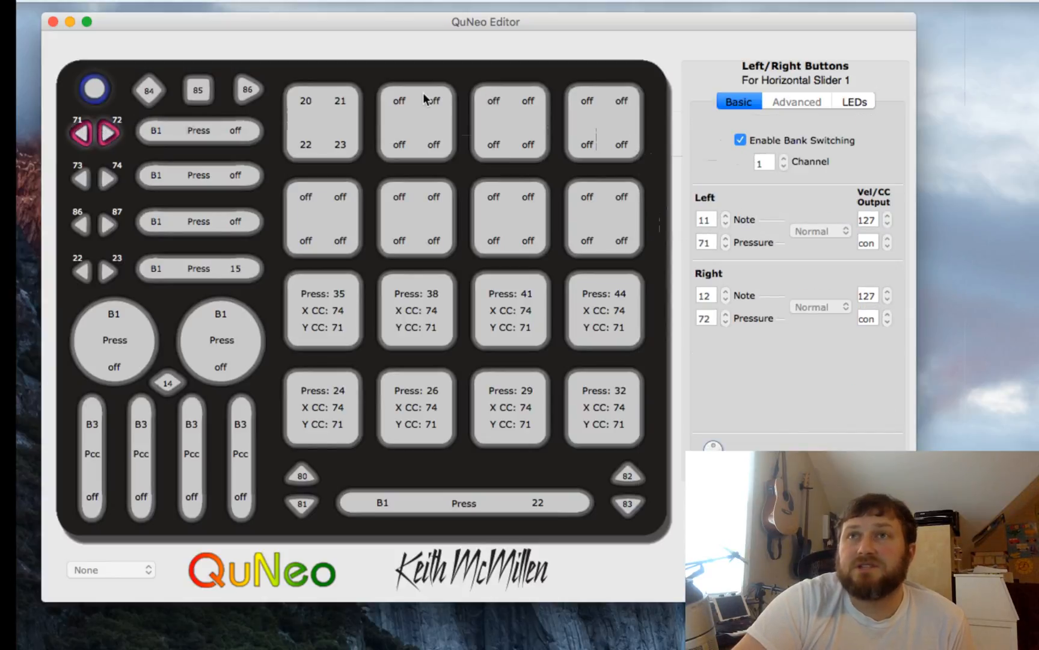
{"action": "left_click", "coordinate": [181, 135]}
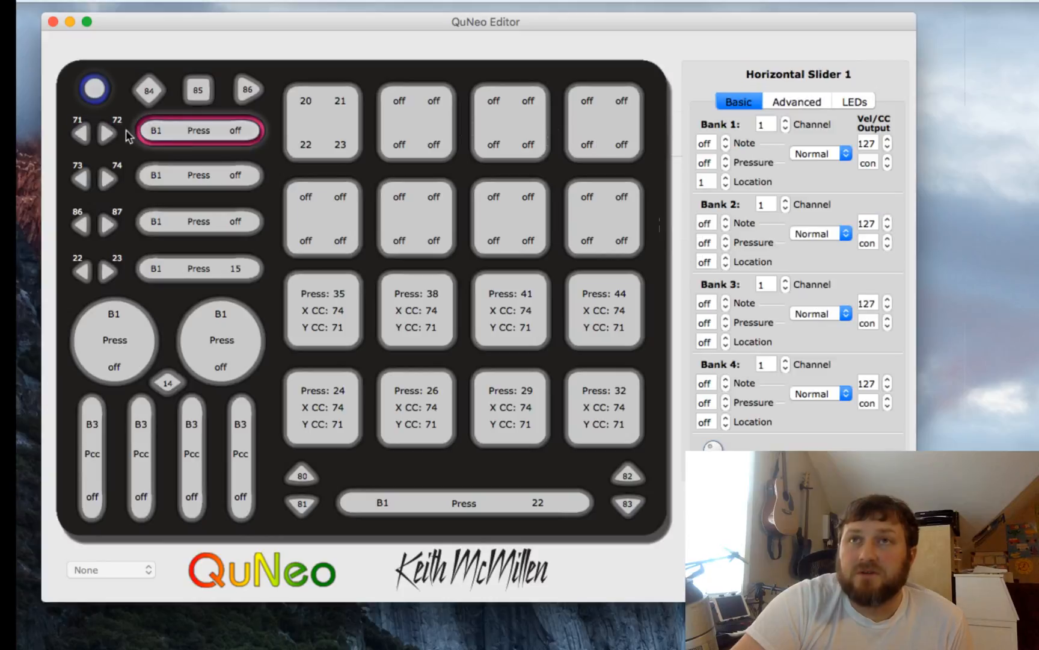
{"action": "left_click", "coordinate": [107, 134]}
{"action": "left_click", "coordinate": [200, 141]}
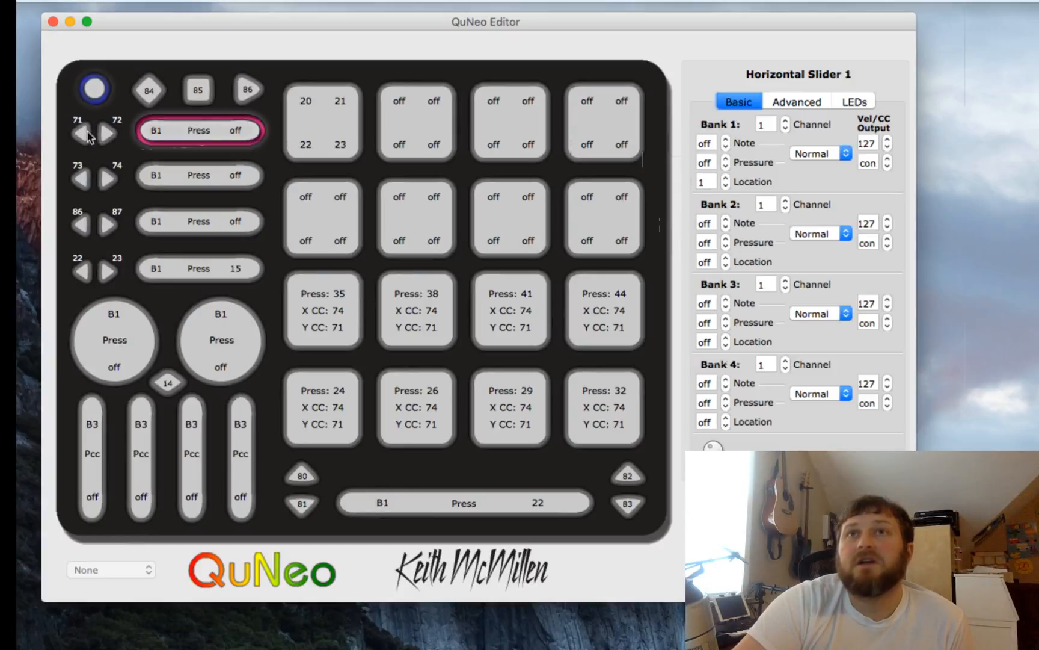
{"action": "left_click", "coordinate": [84, 136]}
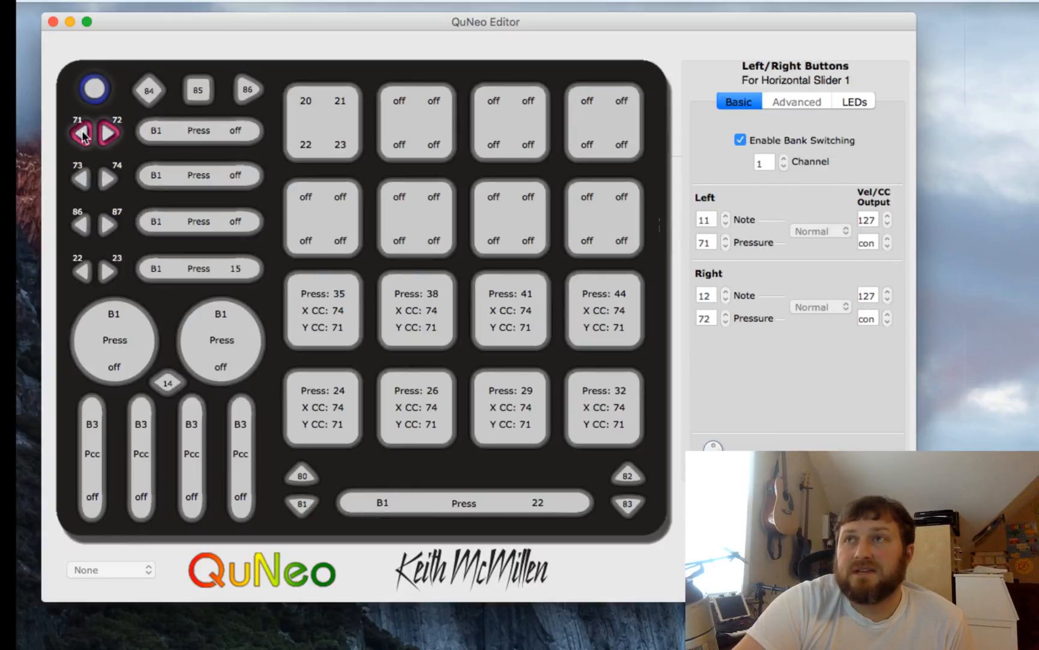
{"action": "left_click", "coordinate": [175, 137]}
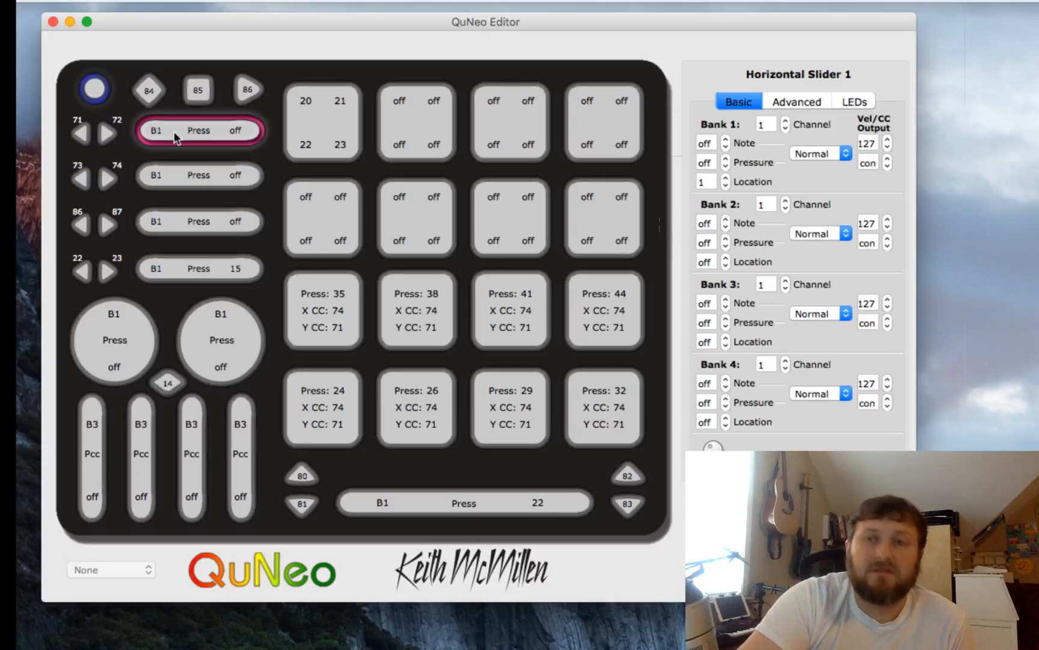
{"action": "left_click", "coordinate": [109, 135]}
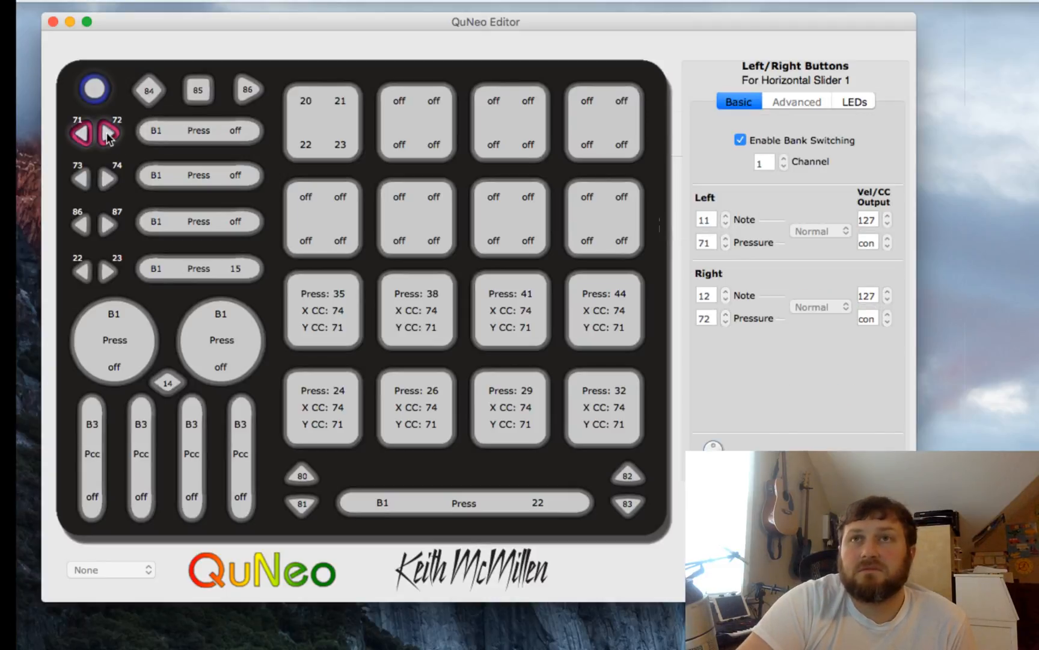
- Inspect the settings of the other horizontal sliders, their arrow buttons, the first vertical slider and the second rotary
{"action": "left_click", "coordinate": [90, 180]}
{"action": "left_click", "coordinate": [156, 178]}
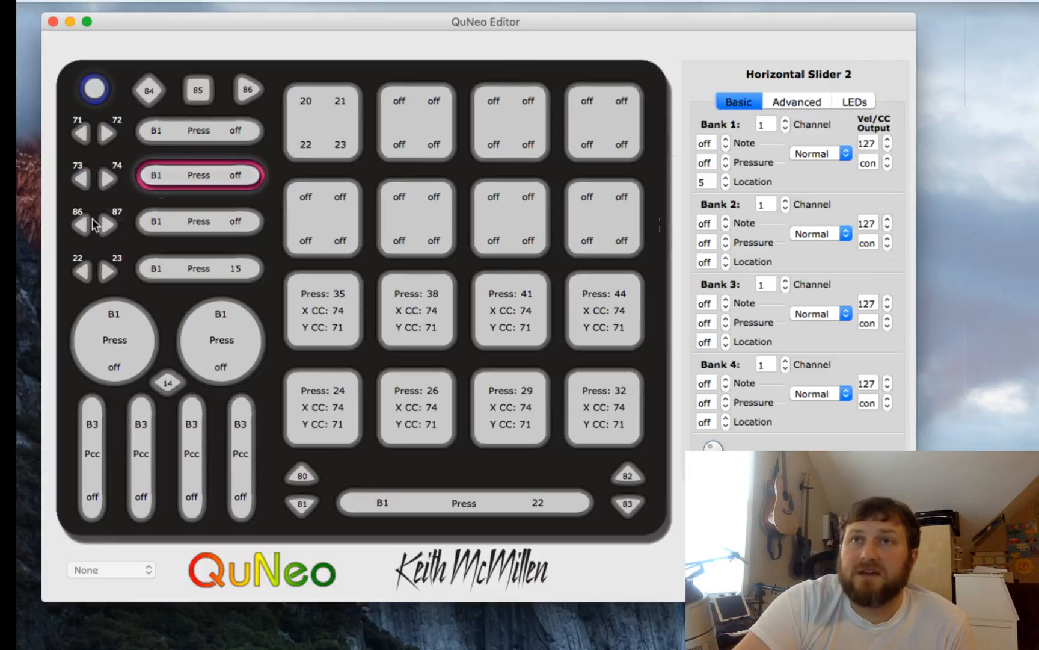
{"action": "left_click", "coordinate": [169, 221]}
{"action": "left_click", "coordinate": [93, 275]}
{"action": "left_click", "coordinate": [183, 273]}
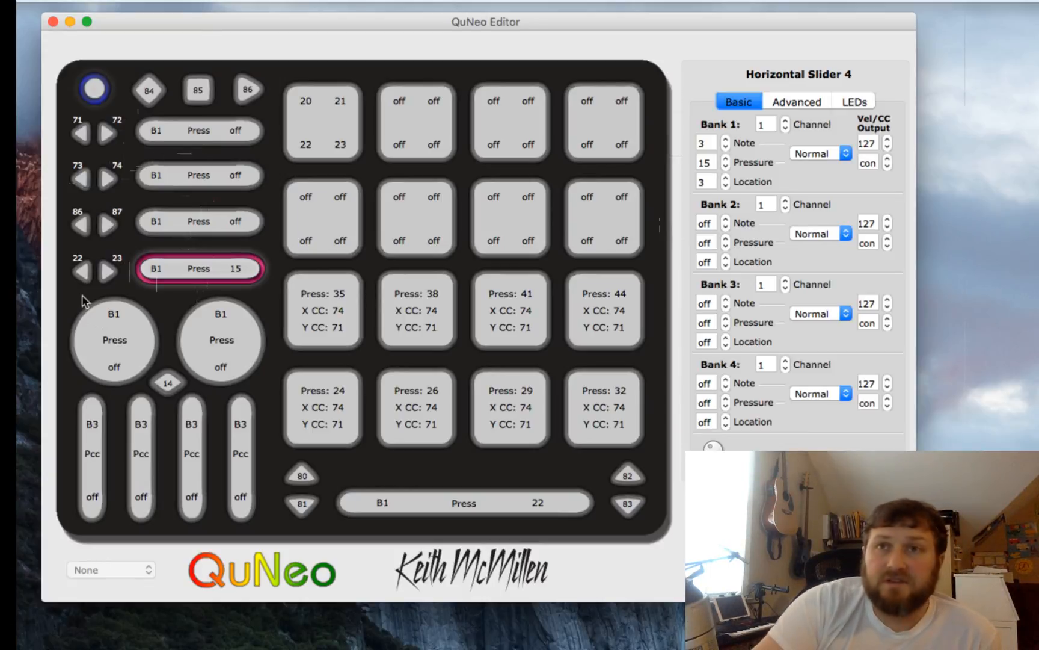
{"action": "left_click", "coordinate": [98, 450]}
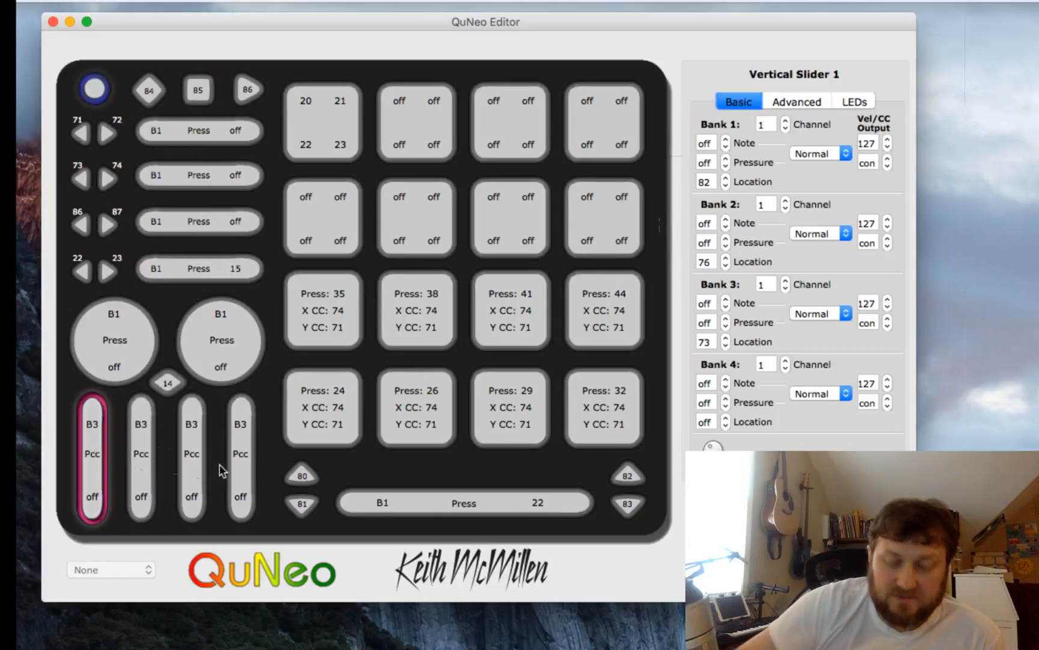
{"action": "left_click", "coordinate": [141, 323]}
{"action": "left_click", "coordinate": [193, 336]}
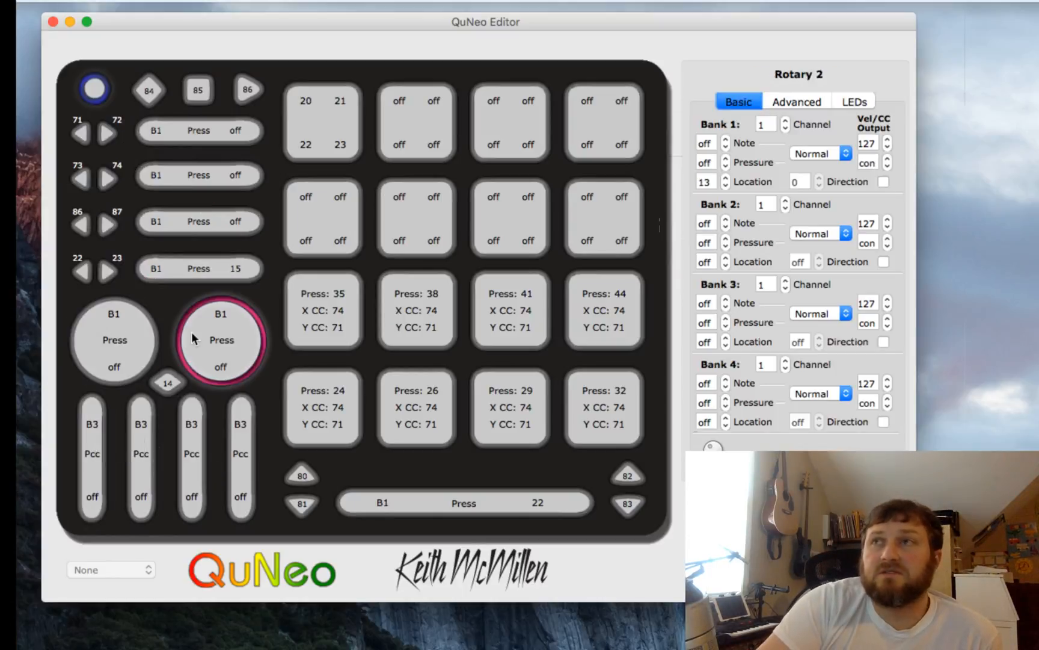
- Toggle Enable Bank Switching for the rhombus button, then select the first rotary
{"action": "left_click", "coordinate": [168, 382]}
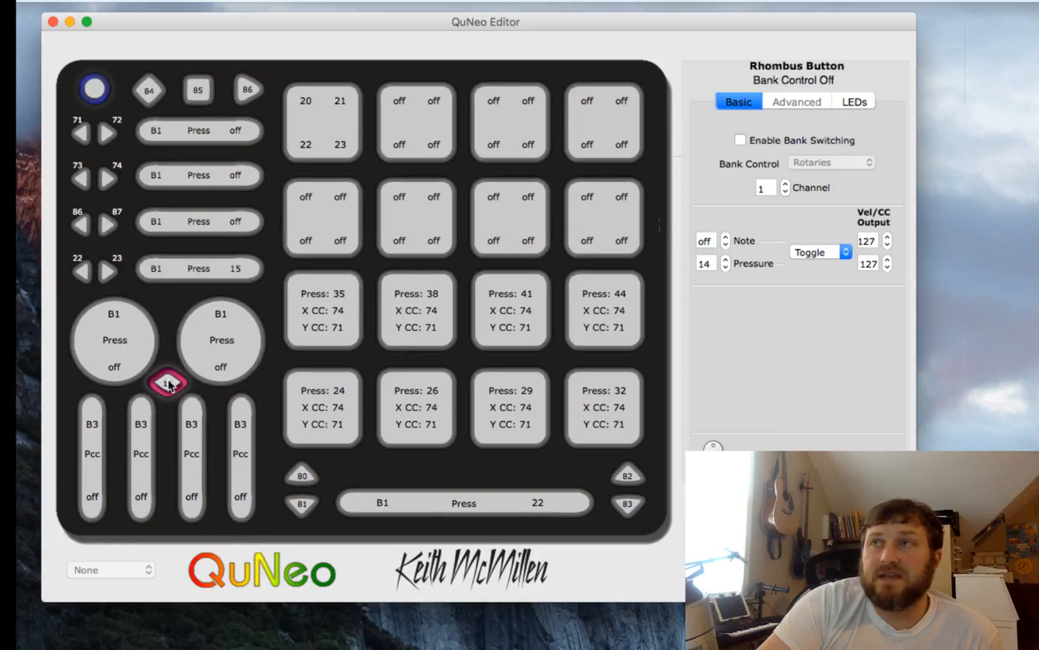
{"action": "left_click", "coordinate": [741, 140]}
{"action": "left_click", "coordinate": [110, 354]}
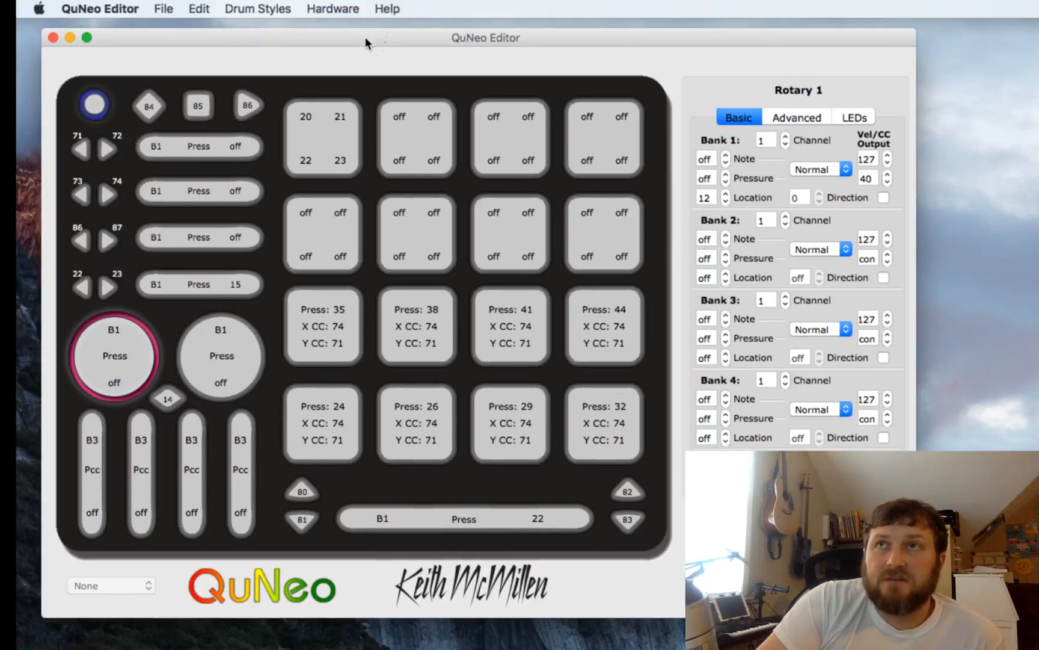
- Move the editor window and inspect pad 13's LED and basic grid settings
{"action": "left_click_drag", "start_coordinate": [366, 36], "coordinate": [346, 30]}
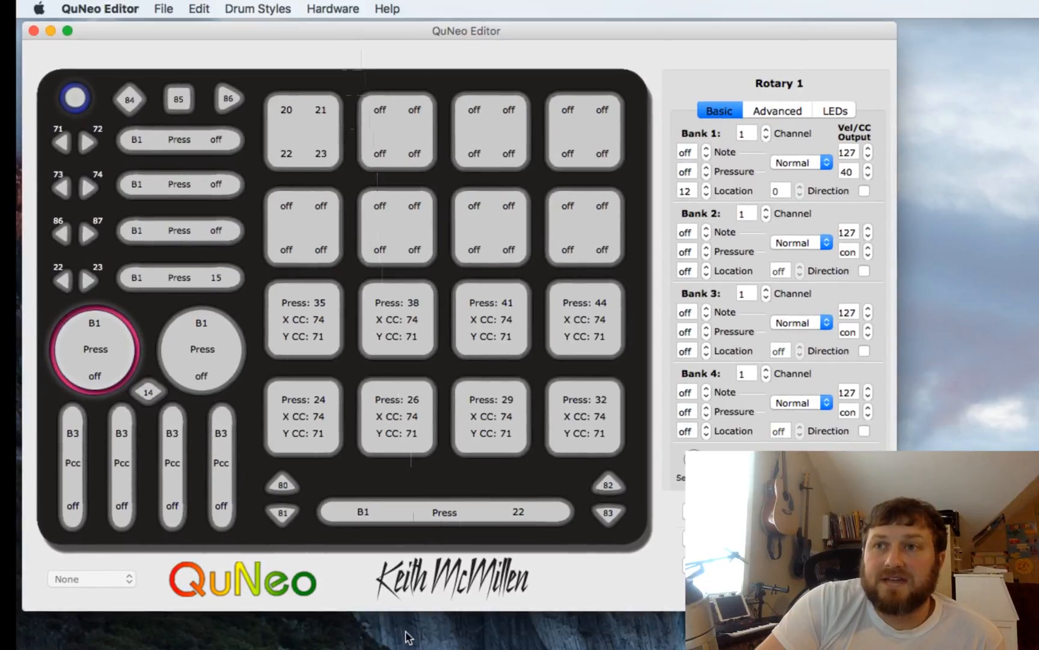
{"action": "left_click", "coordinate": [290, 138]}
{"action": "left_click", "coordinate": [834, 112]}
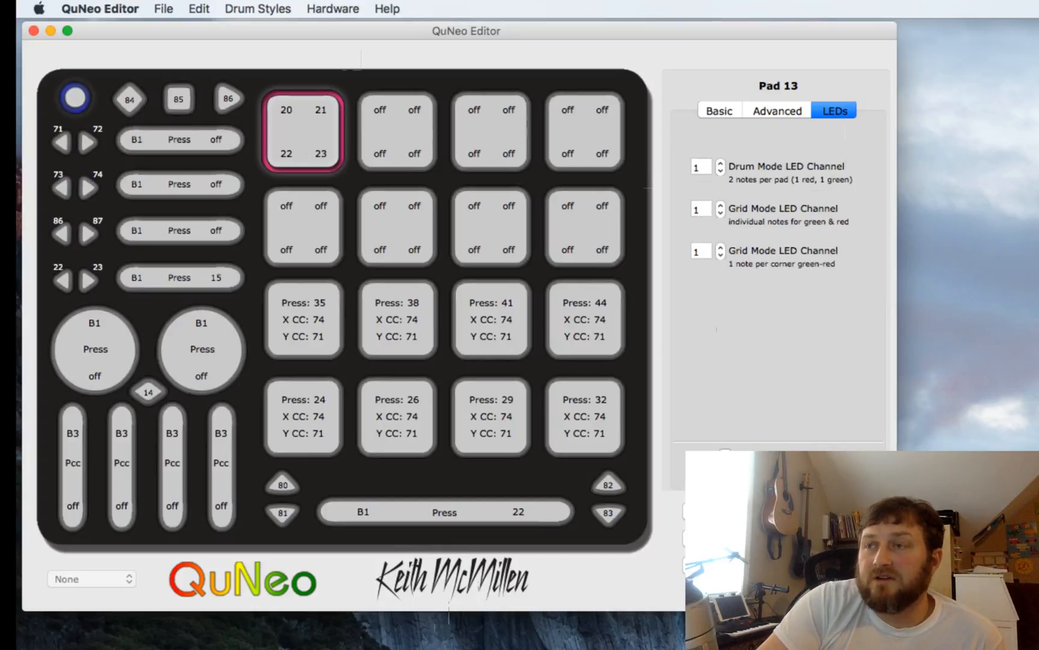
{"action": "left_click", "coordinate": [711, 112]}
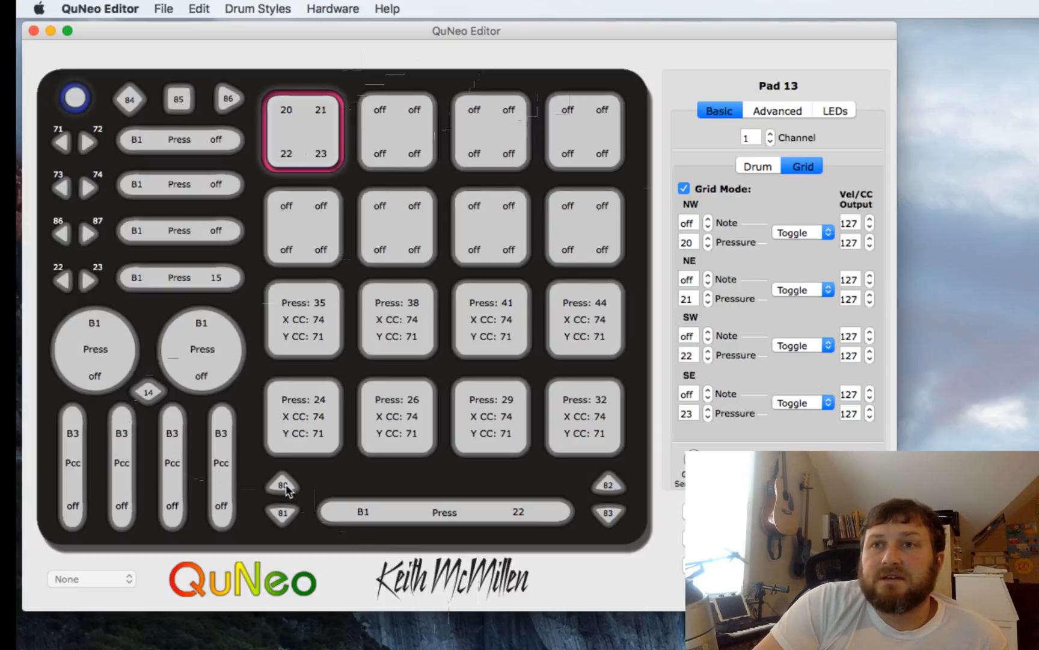
- Inspect the pad up/down buttons, pads 5 and 1, and pad 1's advanced settings
{"action": "left_click", "coordinate": [611, 490]}
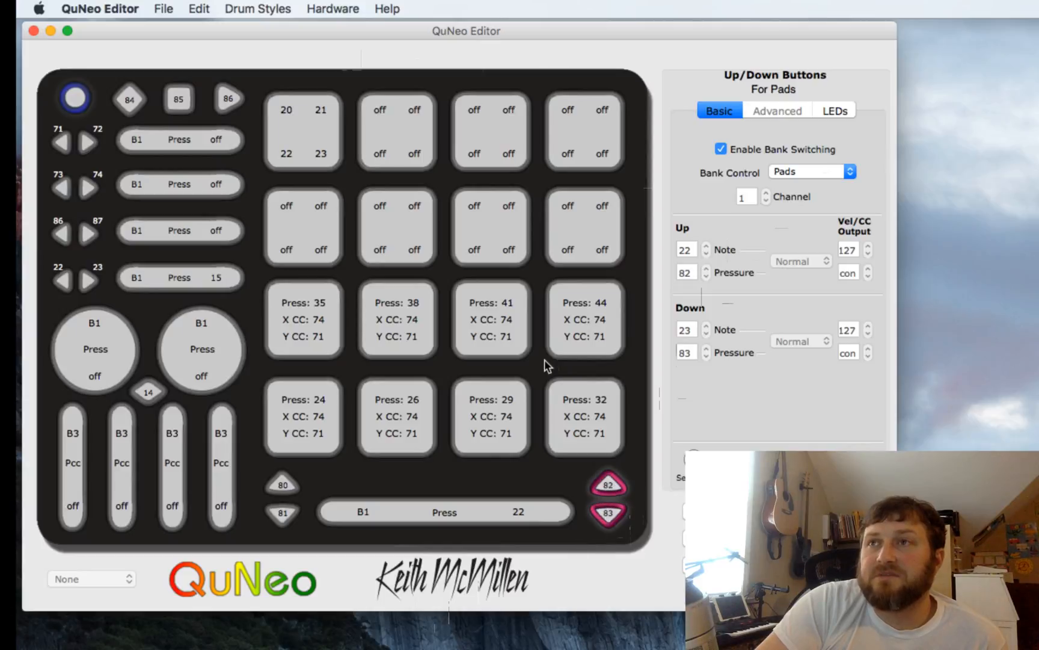
{"action": "left_click", "coordinate": [317, 321]}
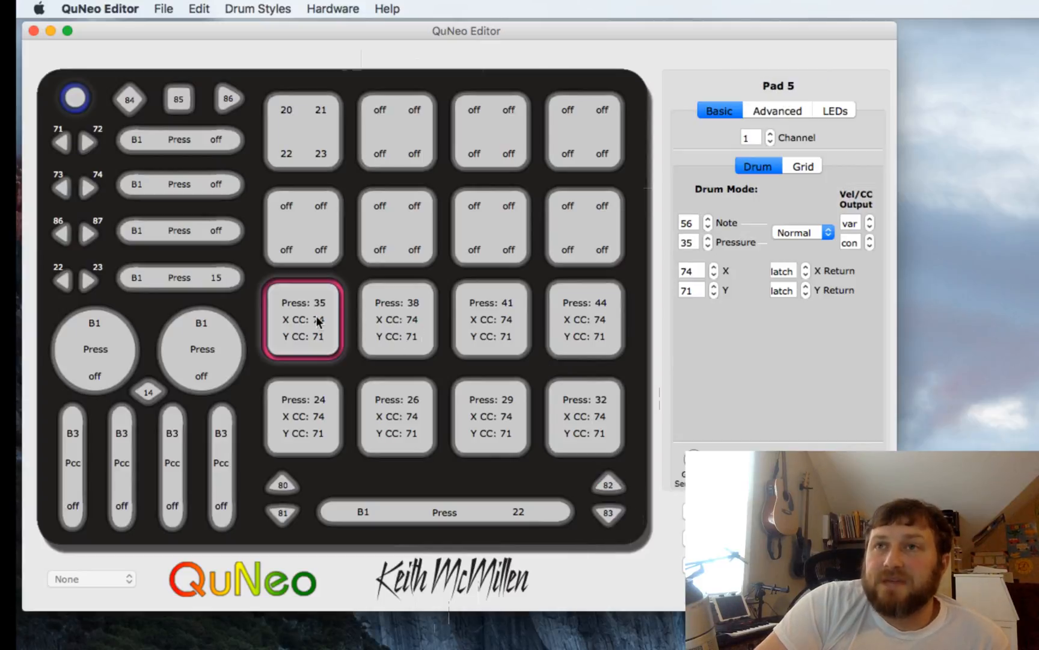
{"action": "left_click", "coordinate": [298, 402]}
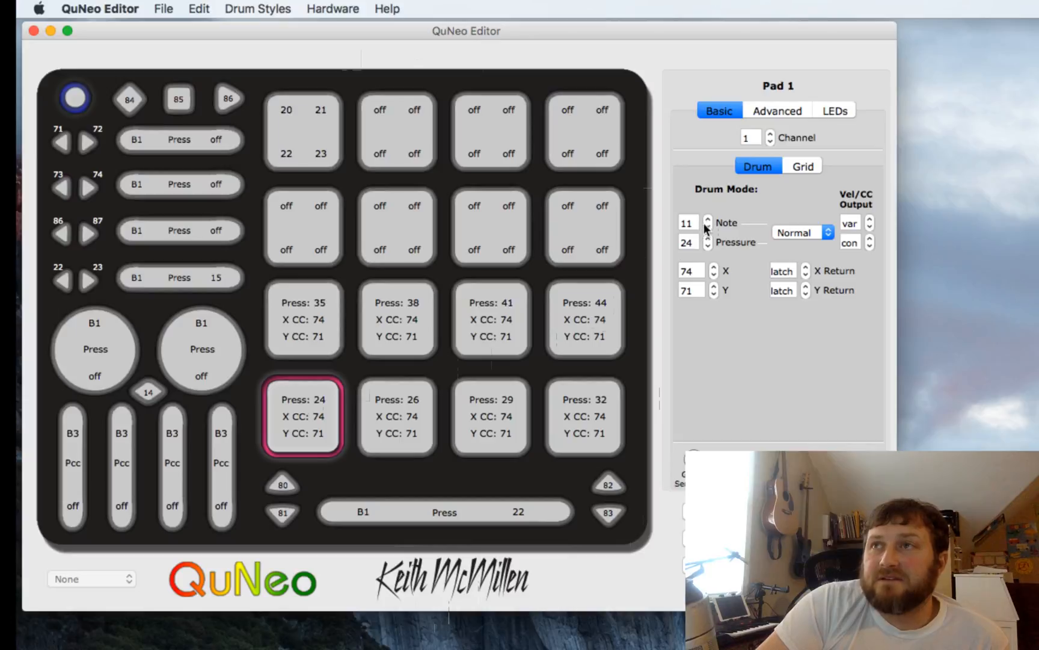
{"action": "left_click", "coordinate": [768, 109]}
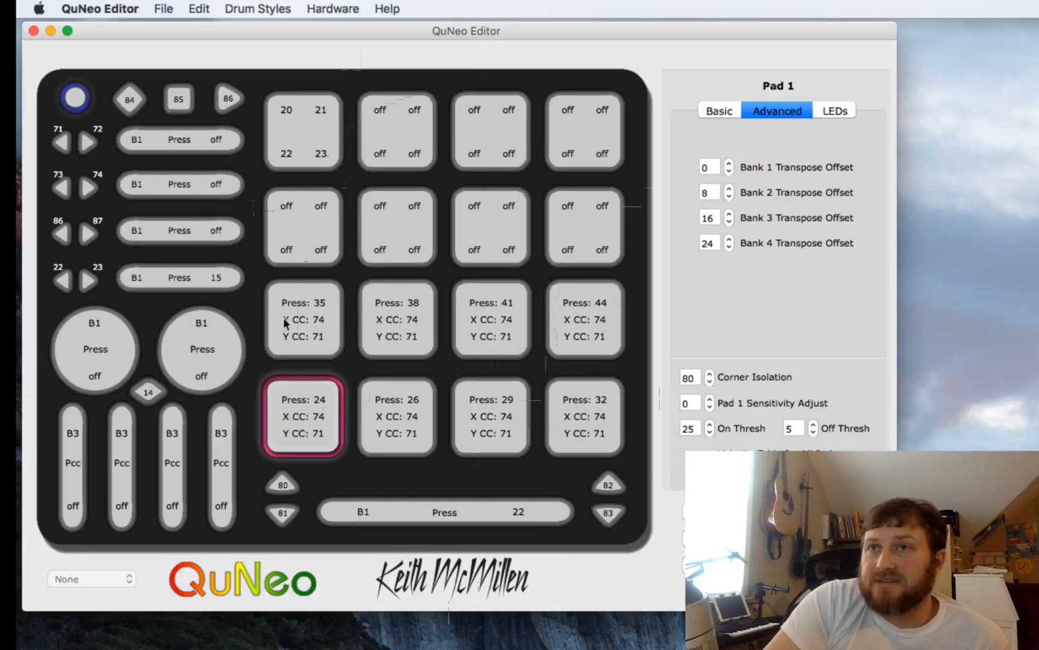
- Select each of pad 1's Bank 1 to Bank 4 transpose offset fields to preview the transposed notes
{"action": "left_click", "coordinate": [712, 166]}
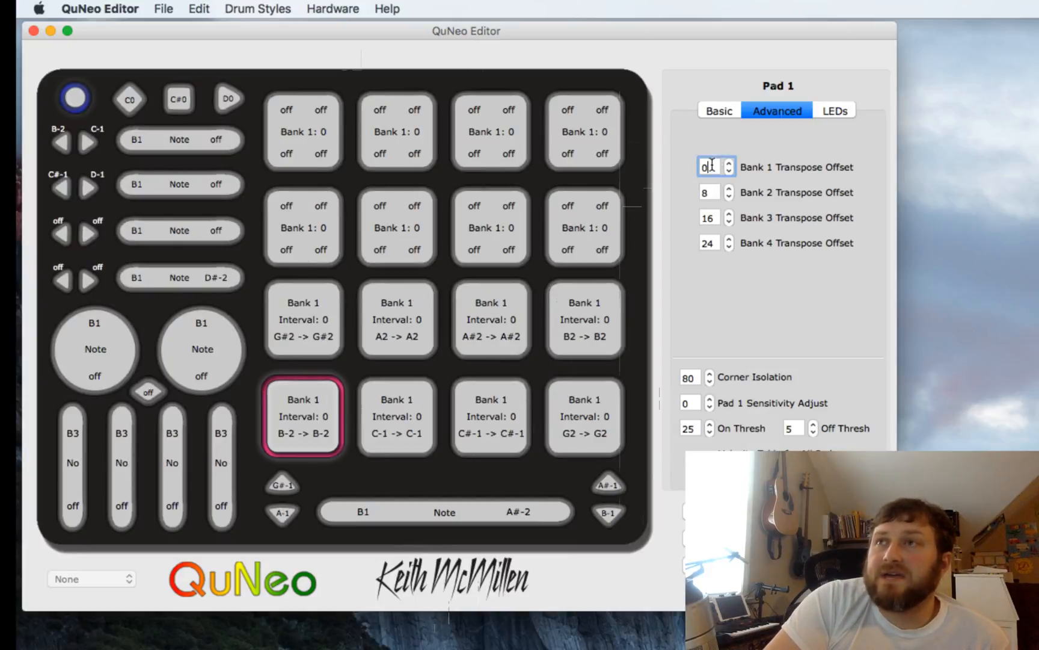
{"action": "left_click", "coordinate": [713, 190]}
{"action": "left_click", "coordinate": [716, 220]}
{"action": "left_click", "coordinate": [717, 243]}
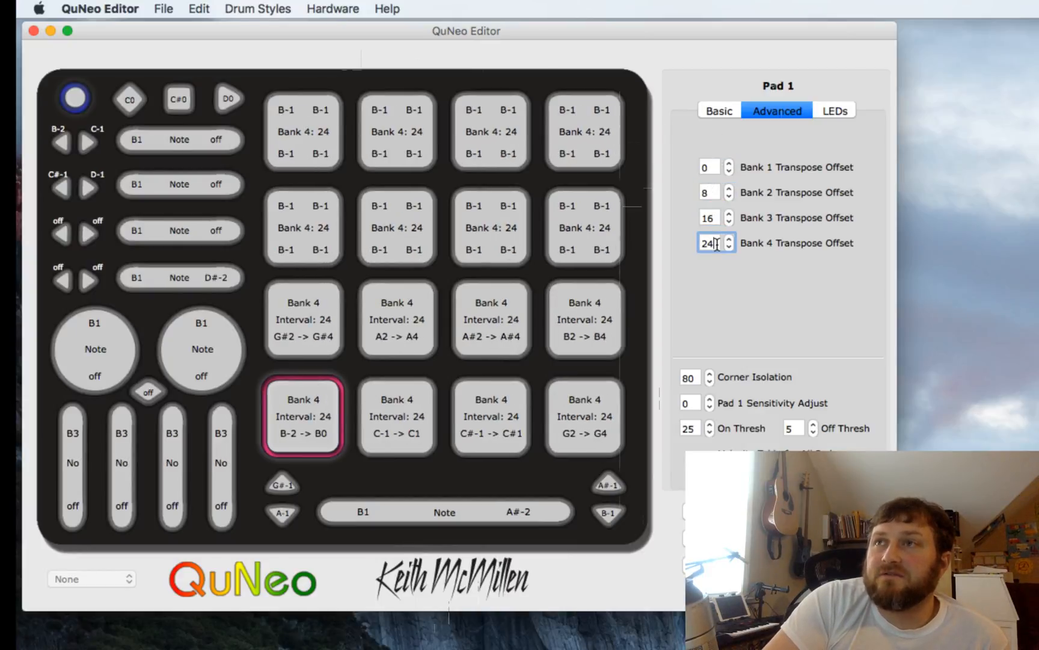
- Preview Bank 1 again, then inspect the slider and pad up/down buttons and the long slider's per-bank settings
{"action": "left_click", "coordinate": [713, 166]}
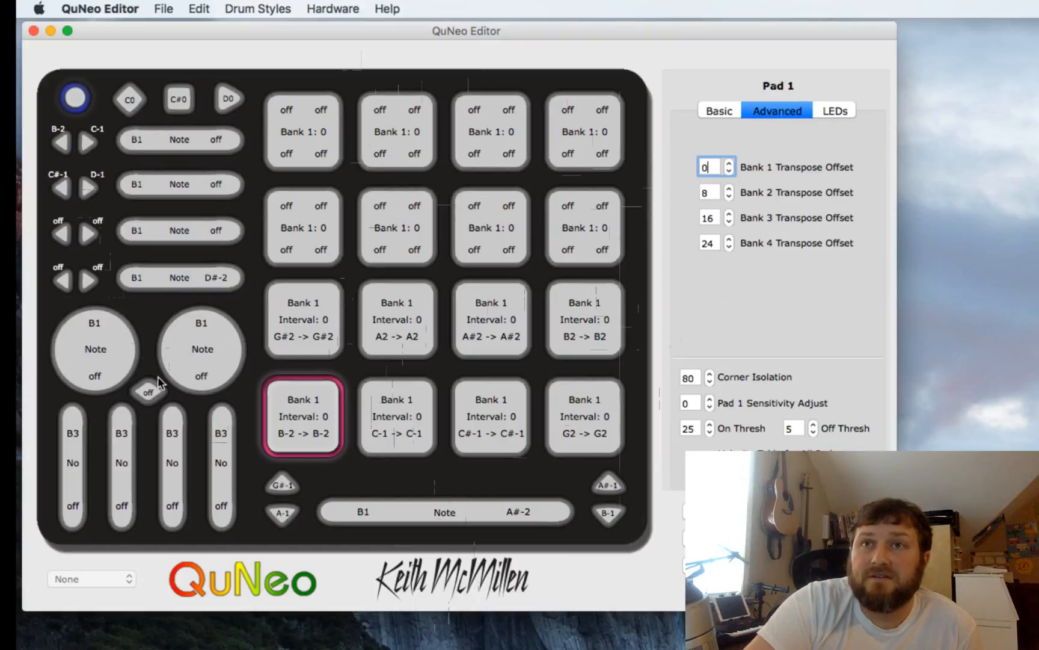
{"action": "left_click", "coordinate": [150, 394]}
{"action": "left_click", "coordinate": [284, 486]}
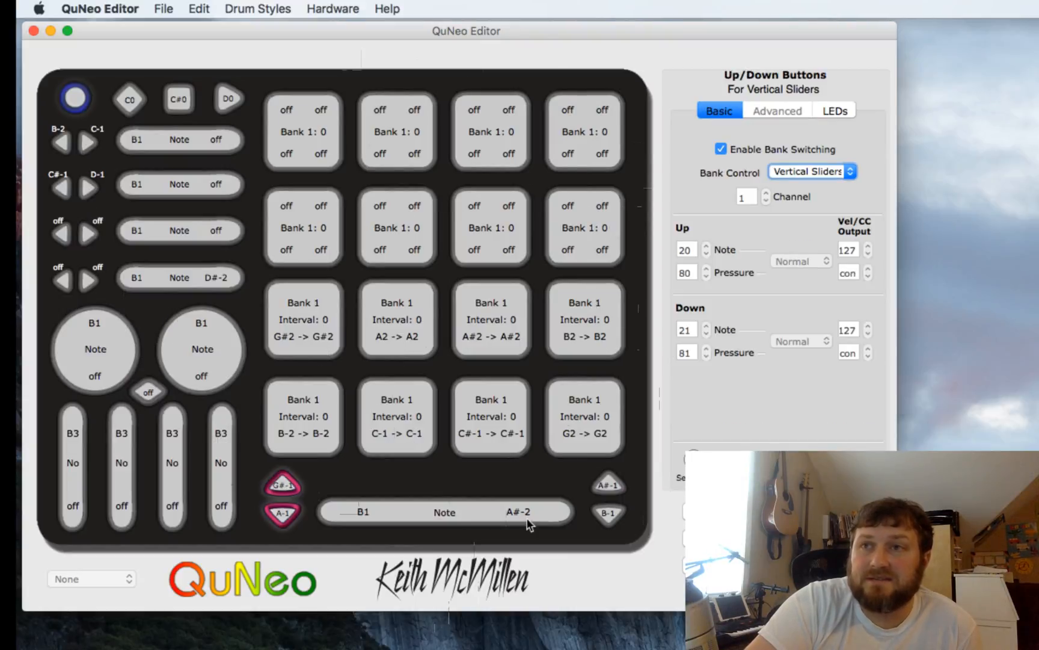
{"action": "left_click", "coordinate": [607, 512]}
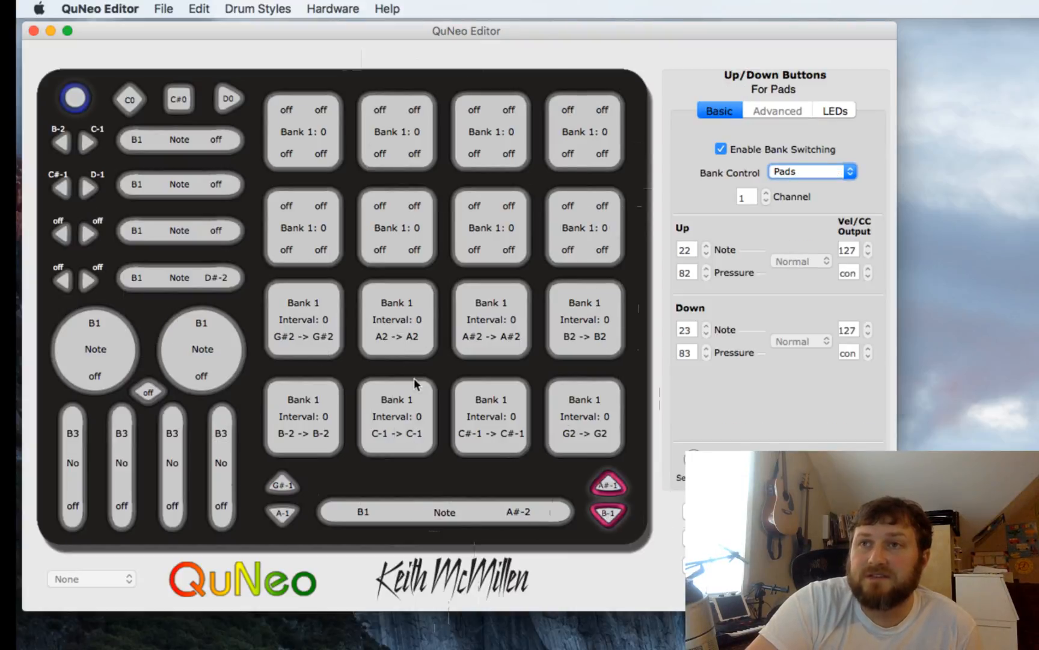
{"action": "left_click", "coordinate": [400, 515]}
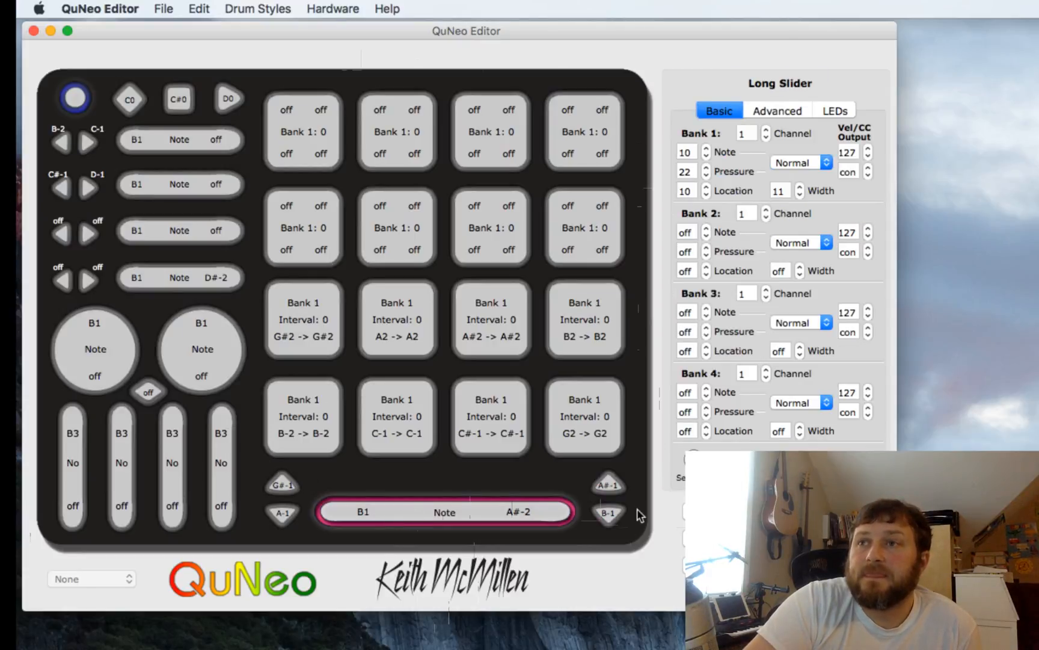
{"action": "left_click", "coordinate": [614, 483]}
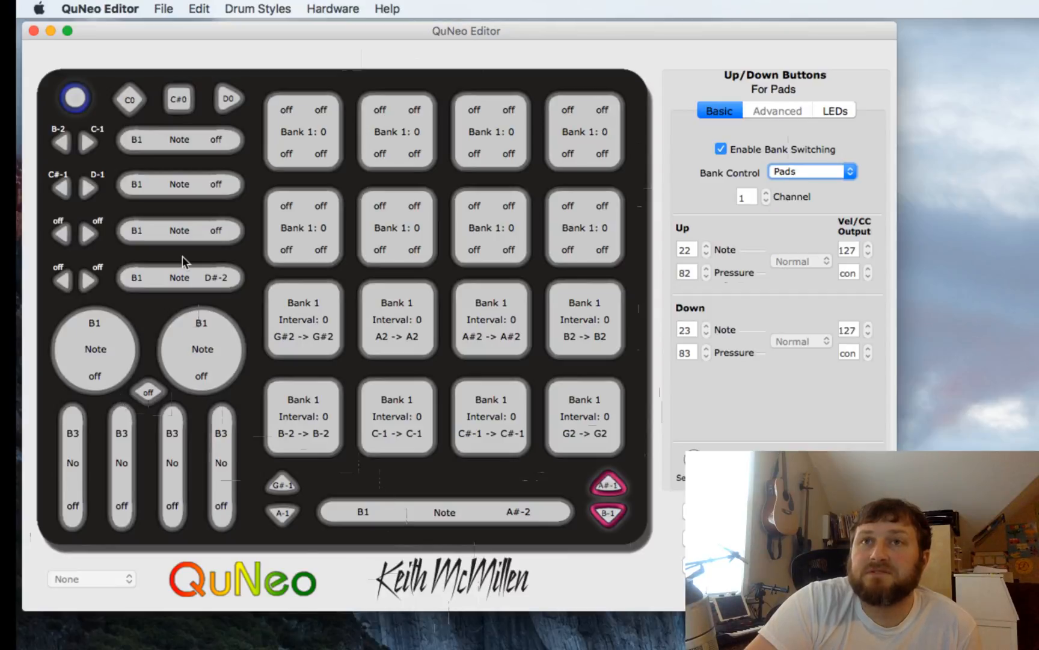
- Disable bank switching for horizontal slider 4's left/right buttons and review that slider's per-bank settings
{"action": "left_click", "coordinate": [89, 278]}
{"action": "left_click", "coordinate": [721, 149]}
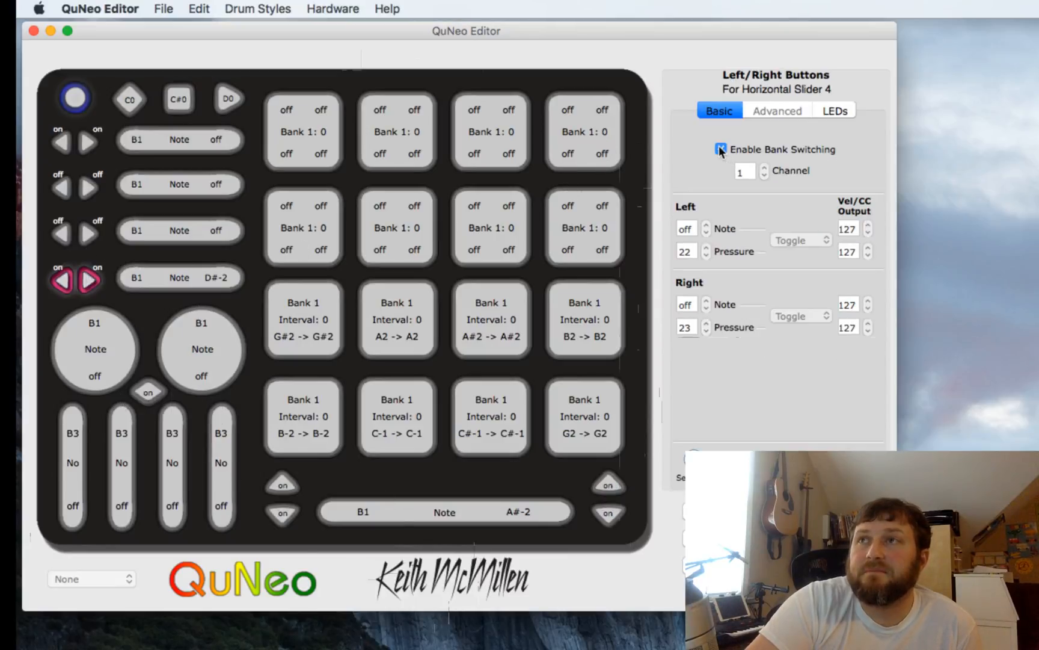
{"action": "left_click", "coordinate": [721, 149]}
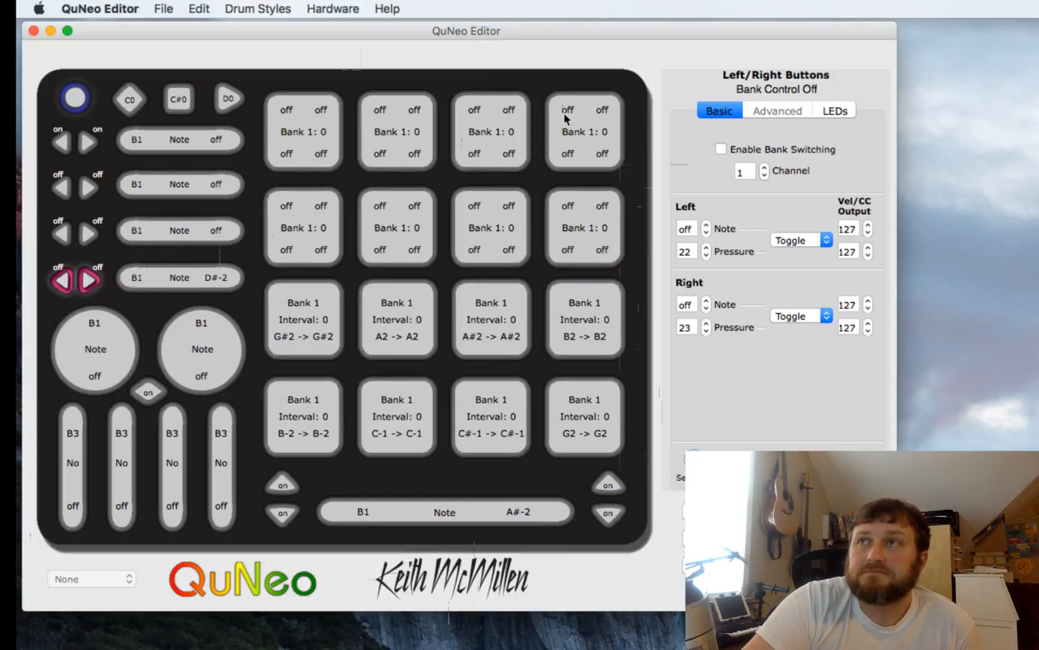
{"action": "left_click", "coordinate": [169, 281]}
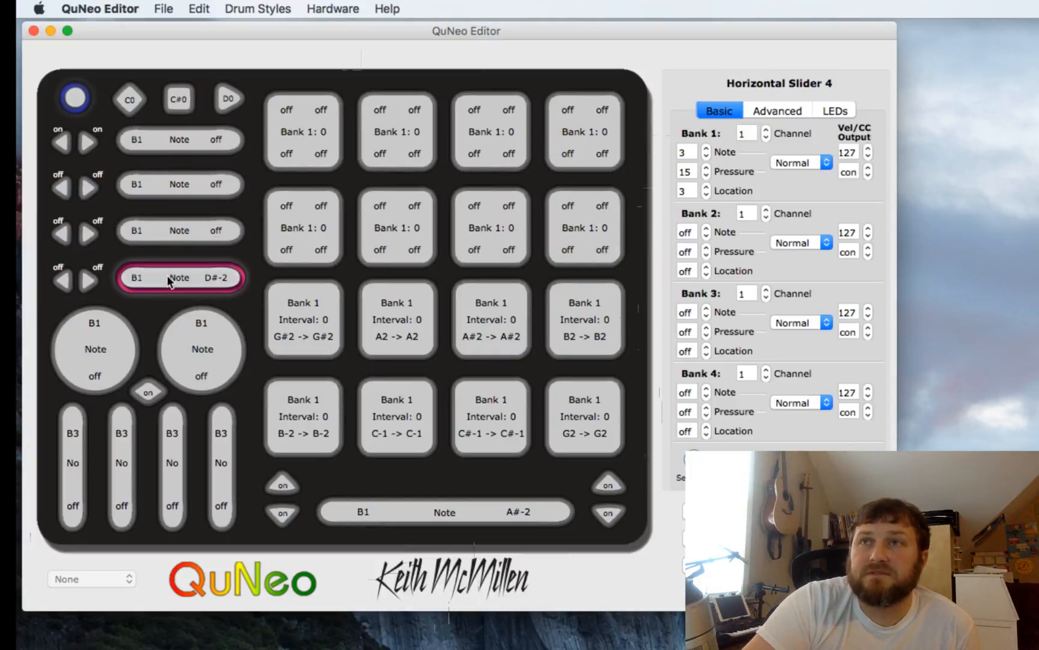
{"action": "left_click", "coordinate": [82, 277]}
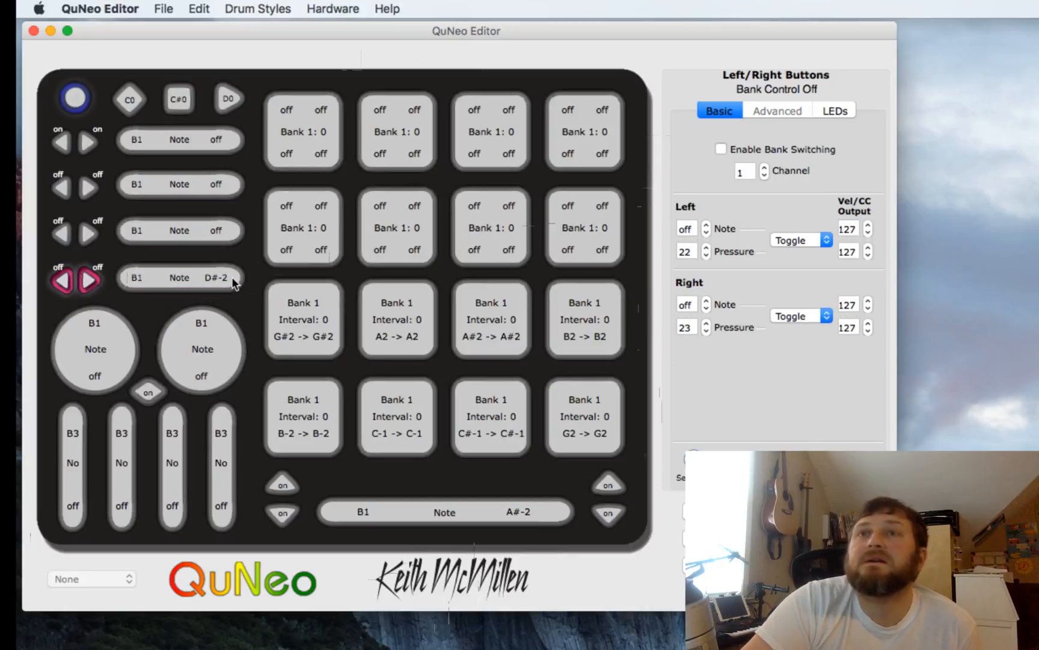
- Inspect pad 13's grid-mode pressure and velocity/CC output fields to preview those values across the layout
{"action": "left_click", "coordinate": [317, 141]}
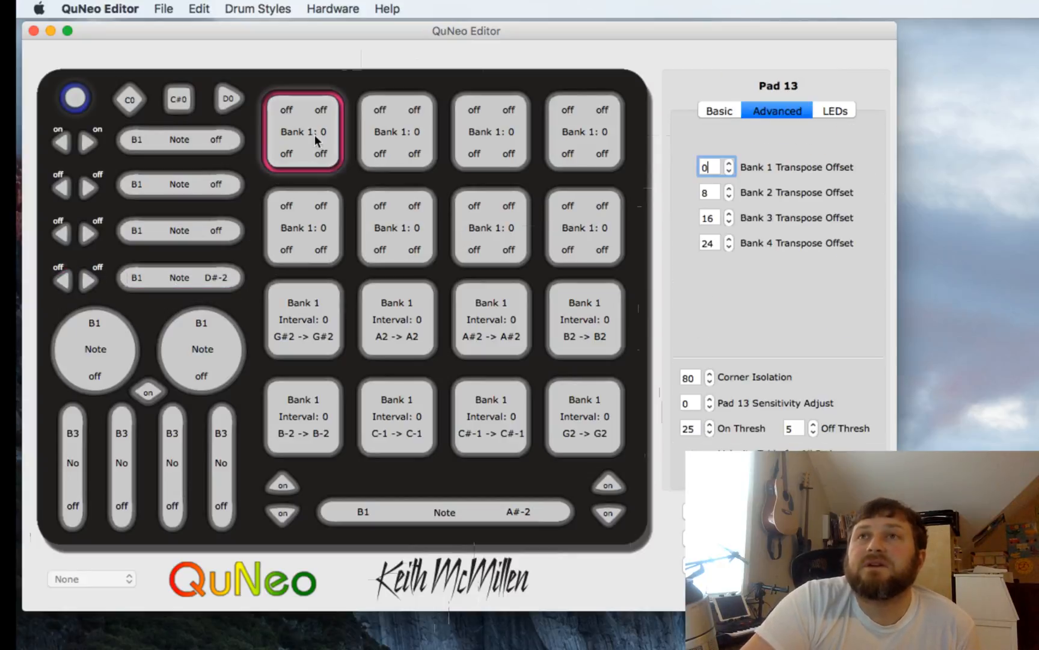
{"action": "left_click", "coordinate": [719, 111]}
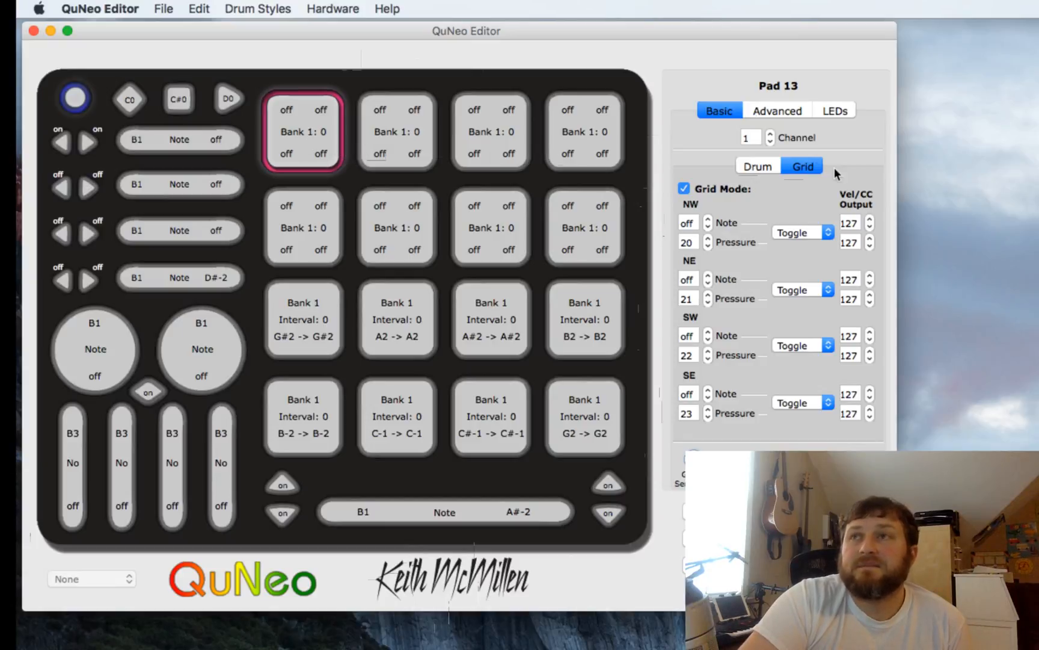
{"action": "left_click", "coordinate": [695, 241]}
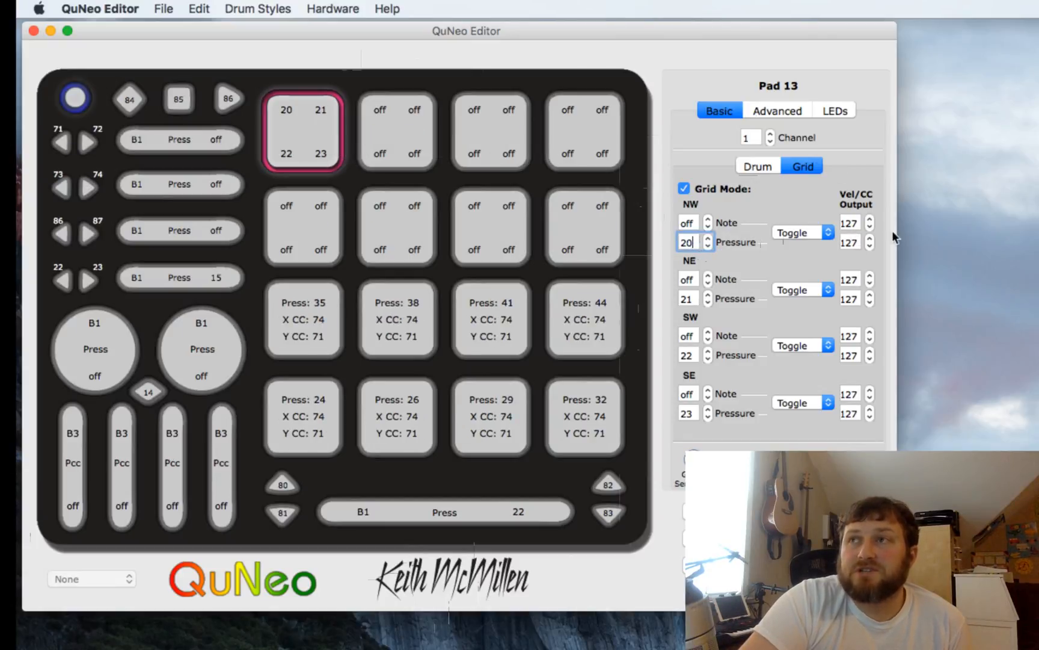
{"action": "left_click", "coordinate": [843, 243]}
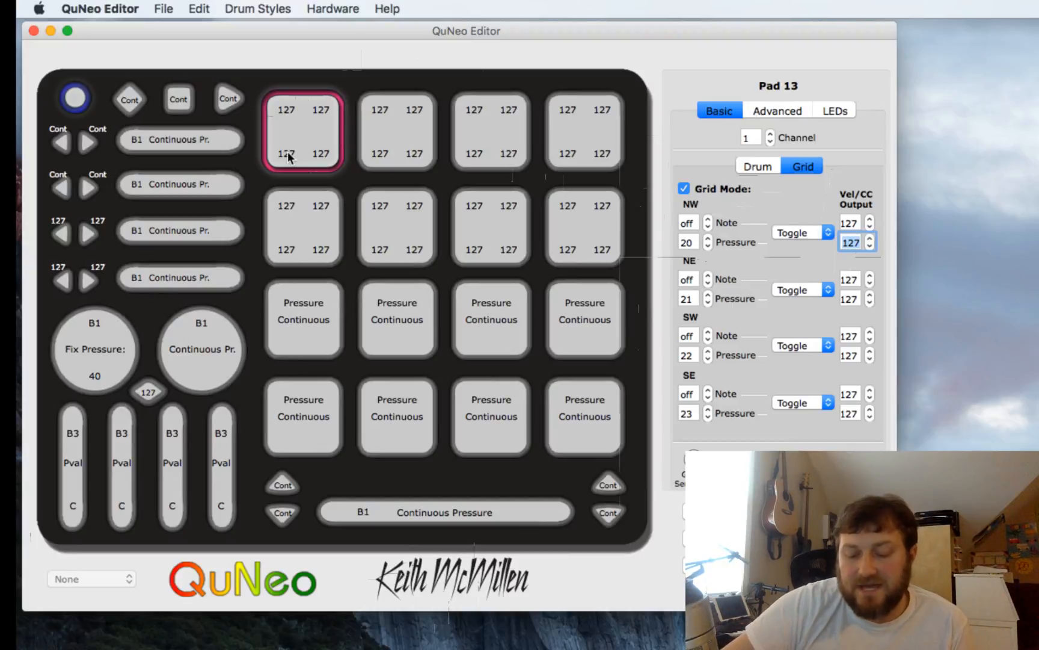
- Inspect the drum-mode settings of several pads in the lower two rows
{"action": "left_click", "coordinate": [290, 333]}
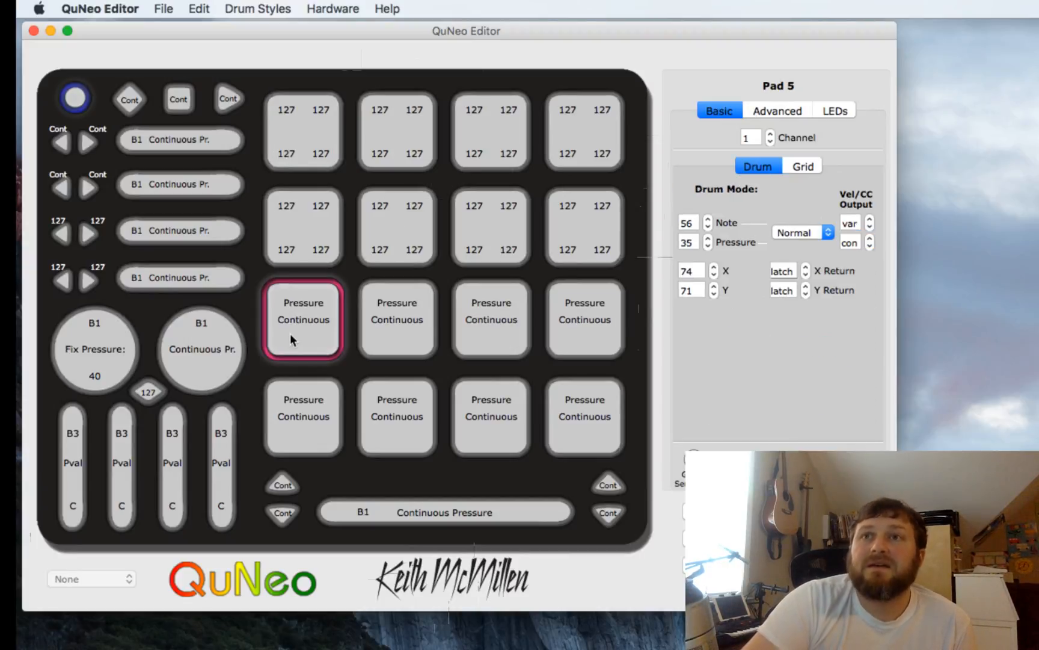
{"action": "left_click", "coordinate": [302, 450]}
{"action": "left_click", "coordinate": [416, 430]}
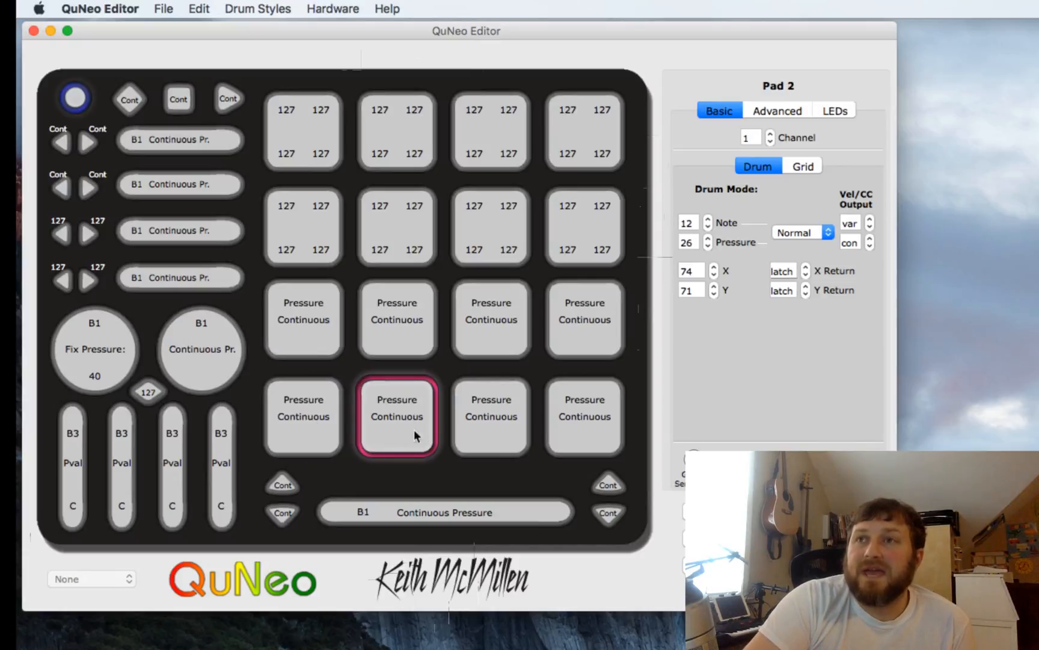
{"action": "left_click", "coordinate": [594, 424]}
{"action": "left_click", "coordinate": [598, 356]}
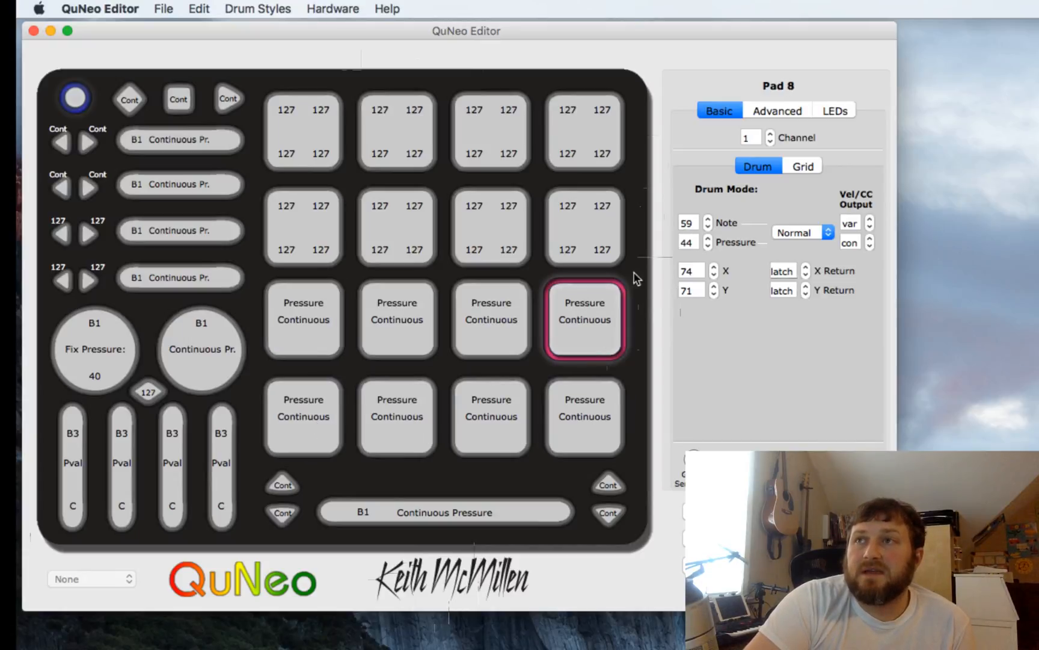
- Select all eight pads in the lower two rows together and set their pressure output to off
{"action": "left_click", "coordinate": [690, 242]}
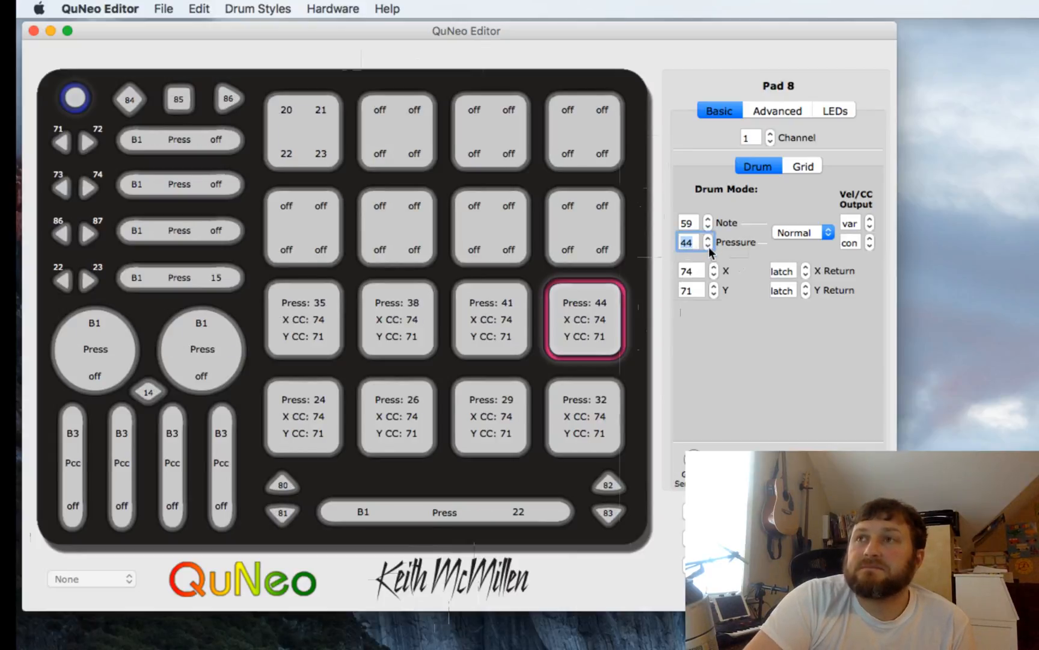
{"action": "left_click", "coordinate": [303, 336]}
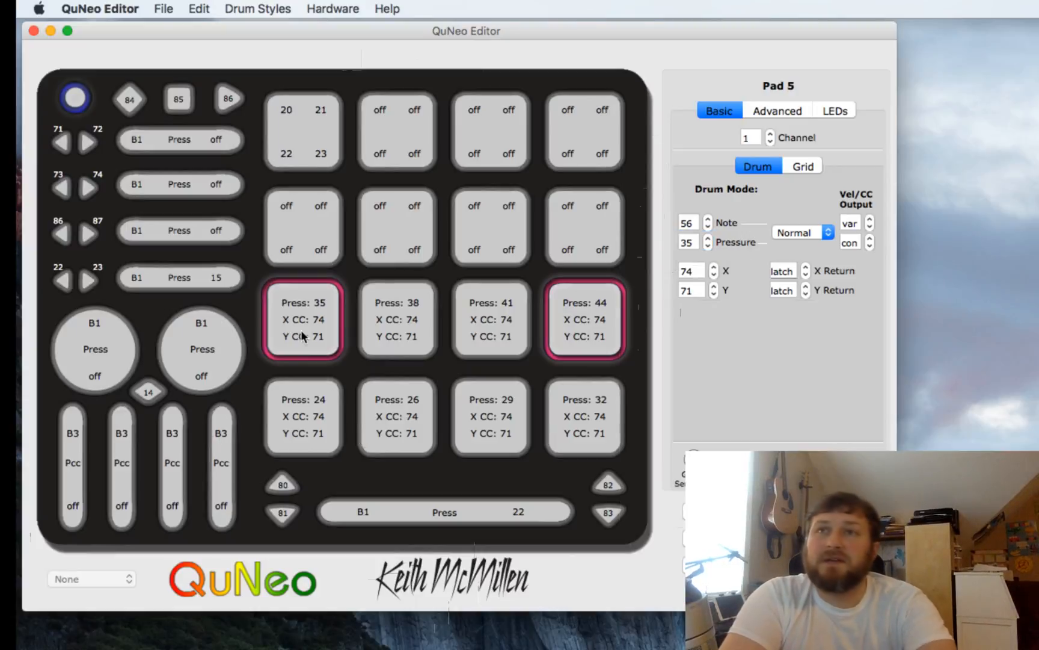
{"action": "left_click", "coordinate": [303, 401], "text": "shift"}
{"action": "left_click", "coordinate": [385, 401], "text": "shift"}
{"action": "left_click", "coordinate": [398, 329], "text": "shift"}
{"action": "left_click", "coordinate": [497, 330], "text": "shift"}
{"action": "left_click", "coordinate": [497, 404], "text": "shift"}
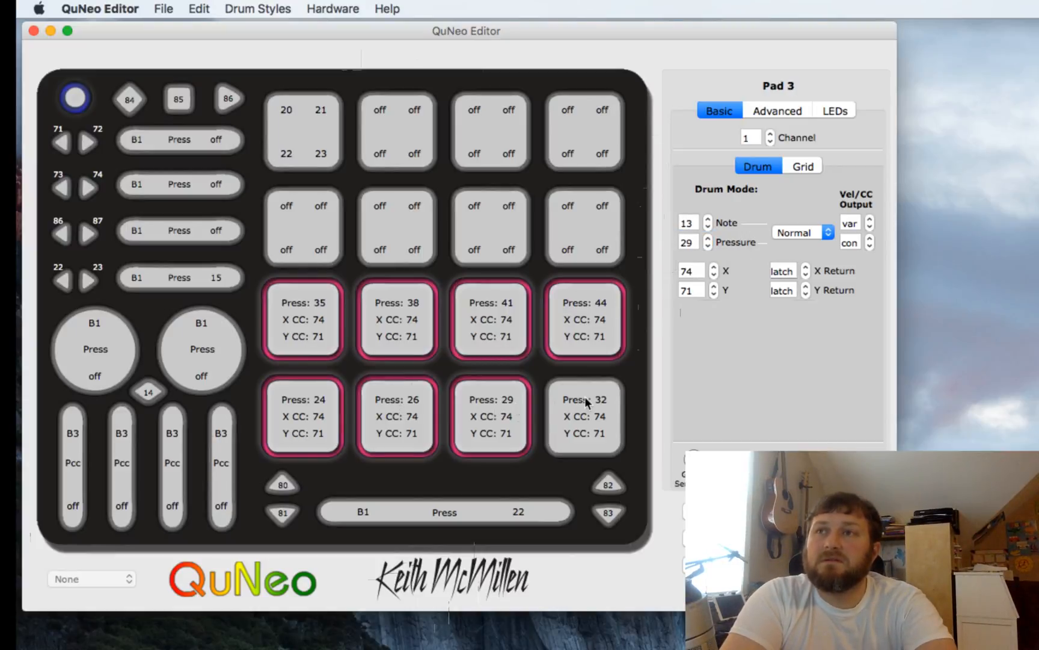
{"action": "left_click", "coordinate": [586, 402], "text": "shift"}
{"action": "left_click", "coordinate": [707, 245]}
{"action": "left_click", "coordinate": [707, 246]}
{"action": "left_click", "coordinate": [707, 245]}
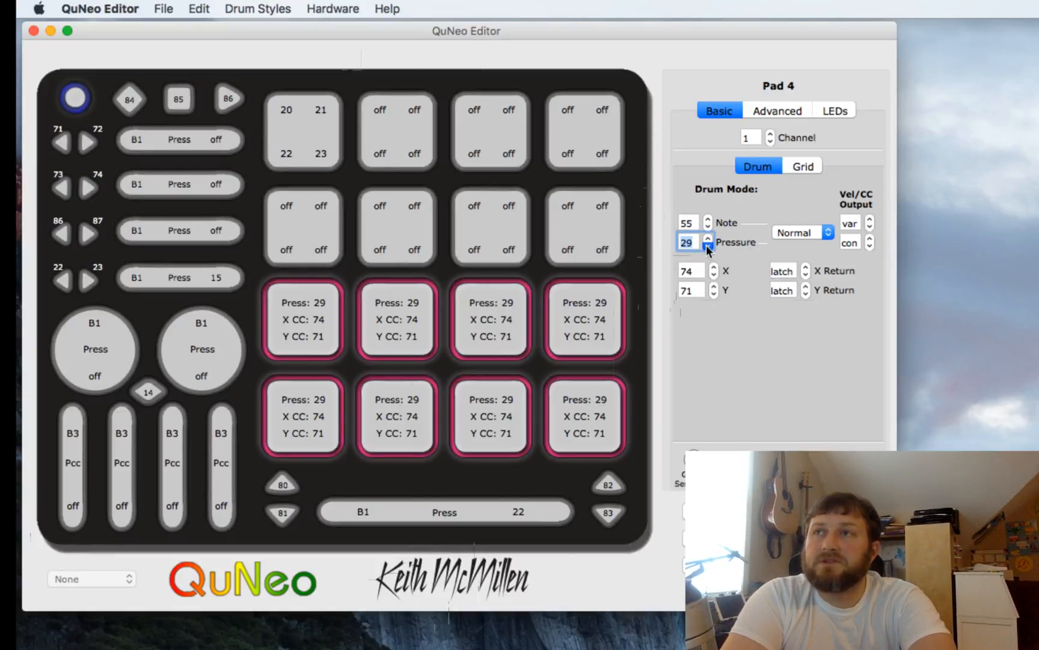
{"action": "left_click_drag", "start_coordinate": [707, 245], "coordinate": [708, 245]}
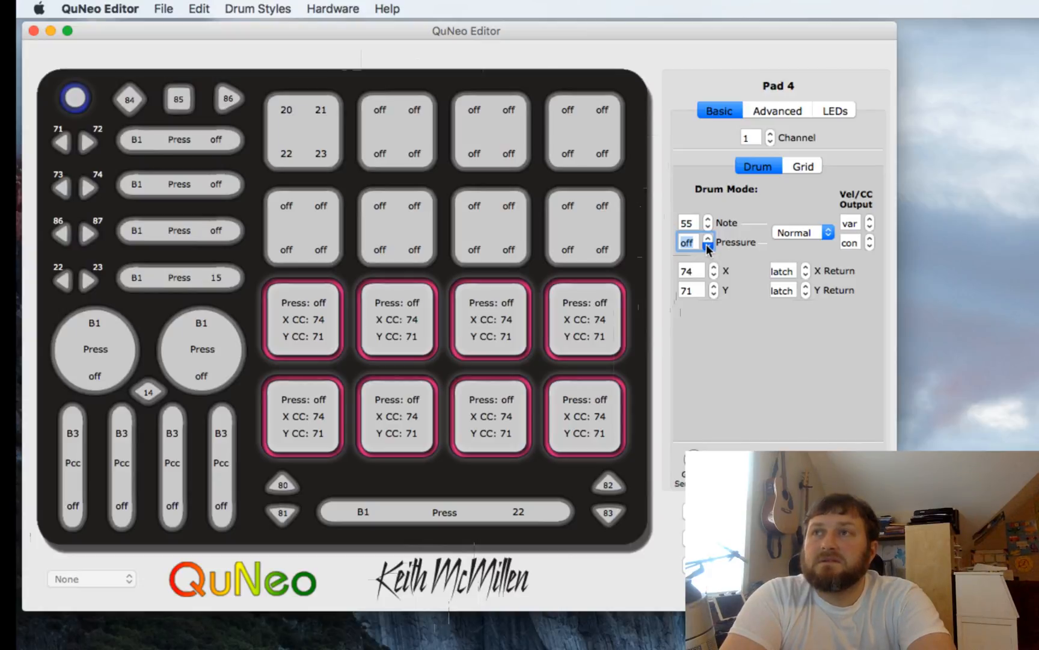
- Set the X CC of the selected lower pads to off
{"action": "left_click", "coordinate": [714, 275]}
{"action": "type", "text": "0"}
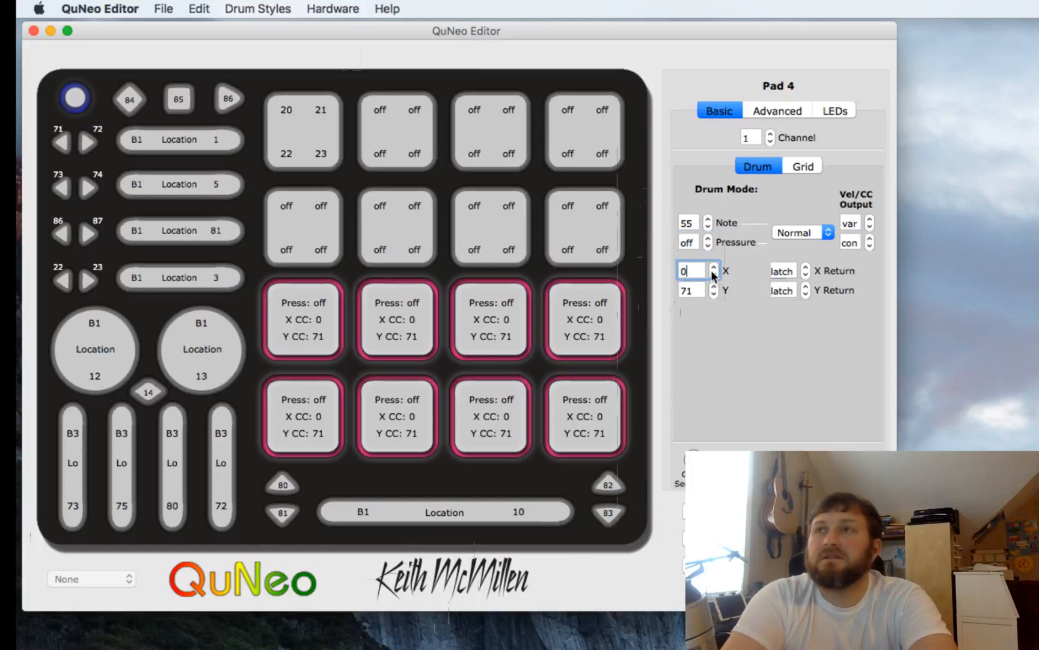
{"action": "left_click", "coordinate": [714, 276]}
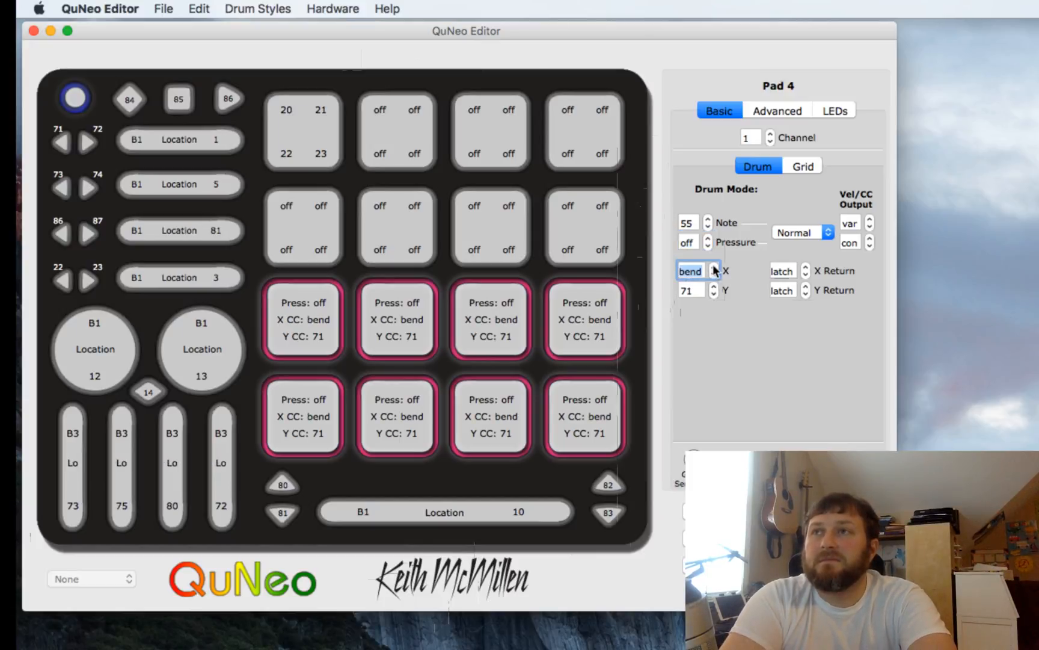
{"action": "left_click", "coordinate": [714, 274]}
- Set the Y CC of the selected lower pads to off
{"action": "left_click", "coordinate": [712, 294]}
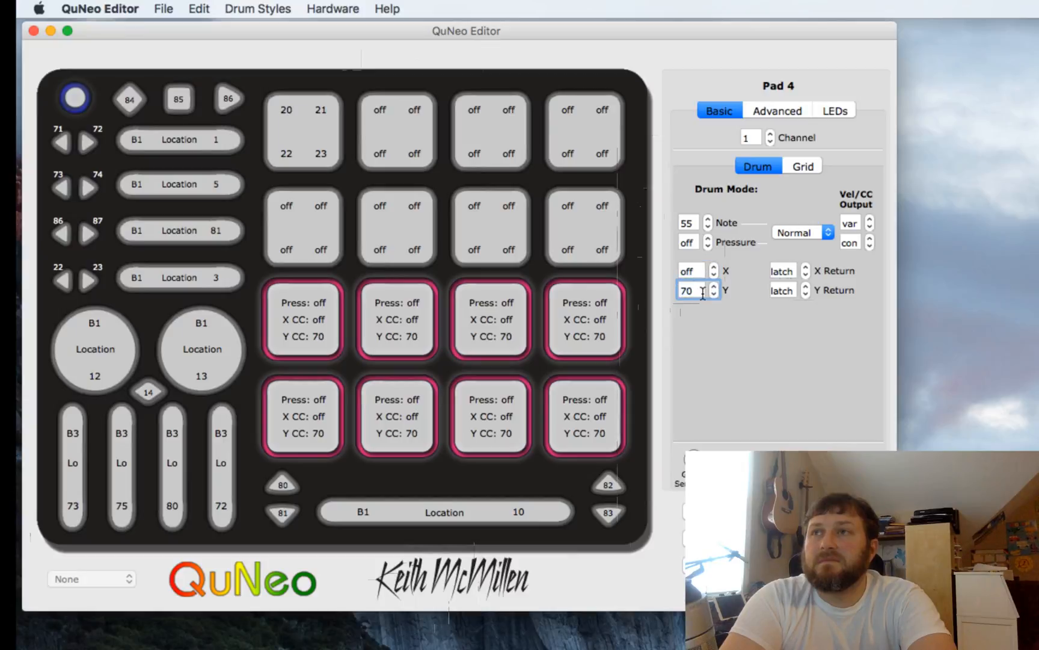
{"action": "key", "text": "BackSpace"}
{"action": "key", "text": "BackSpace"}
{"action": "type", "text": "0"}
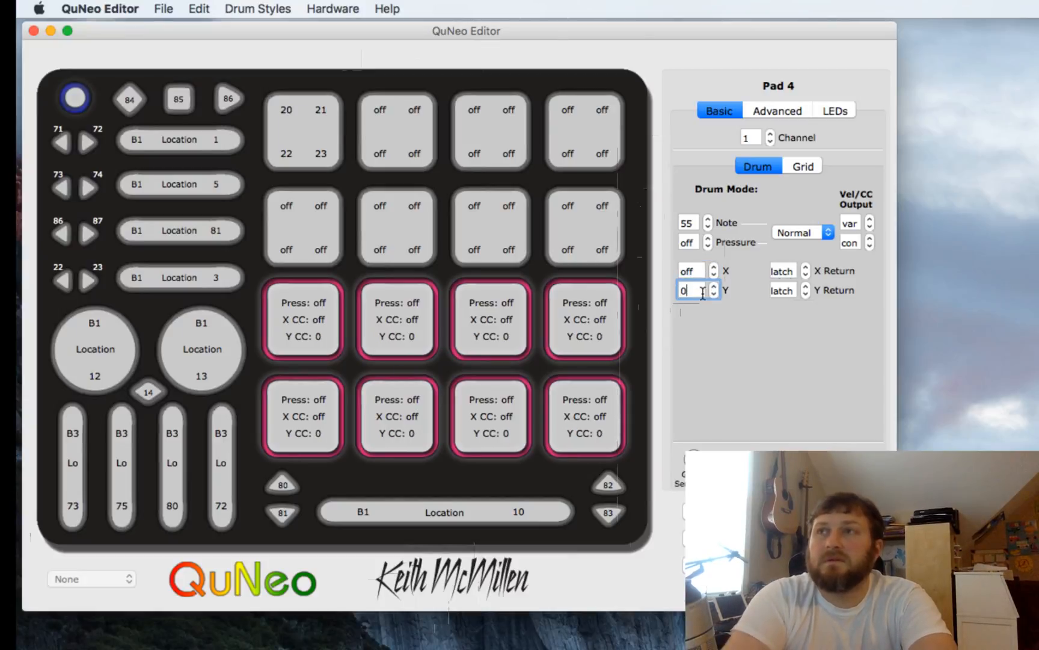
{"action": "left_click", "coordinate": [713, 293]}
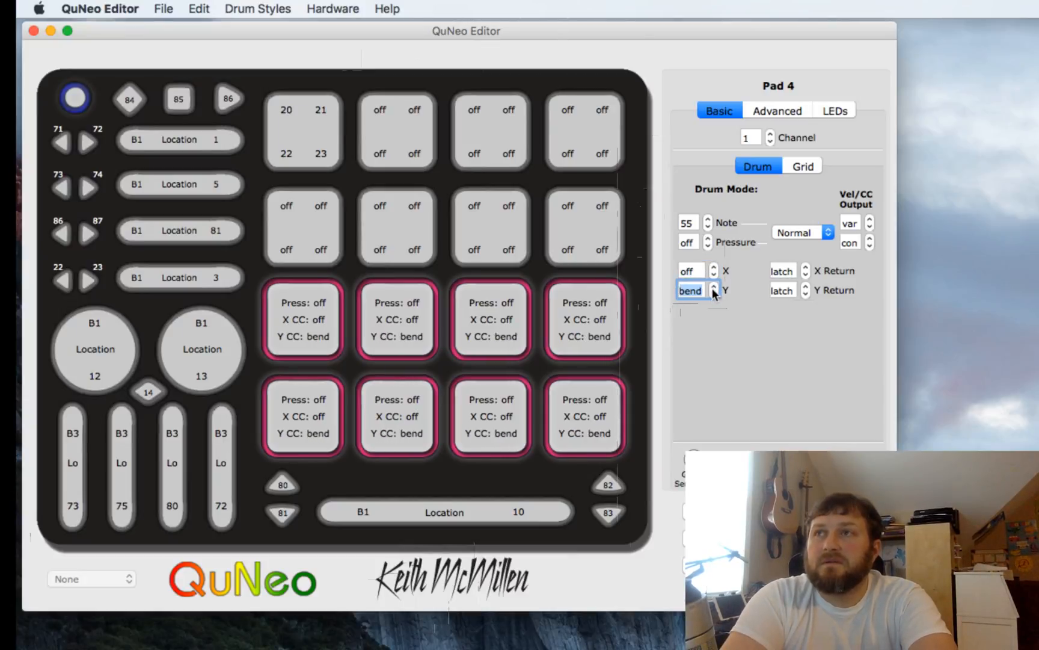
{"action": "right_click", "coordinate": [715, 295]}
{"action": "key", "text": "Escape"}
{"action": "left_click", "coordinate": [713, 287]}
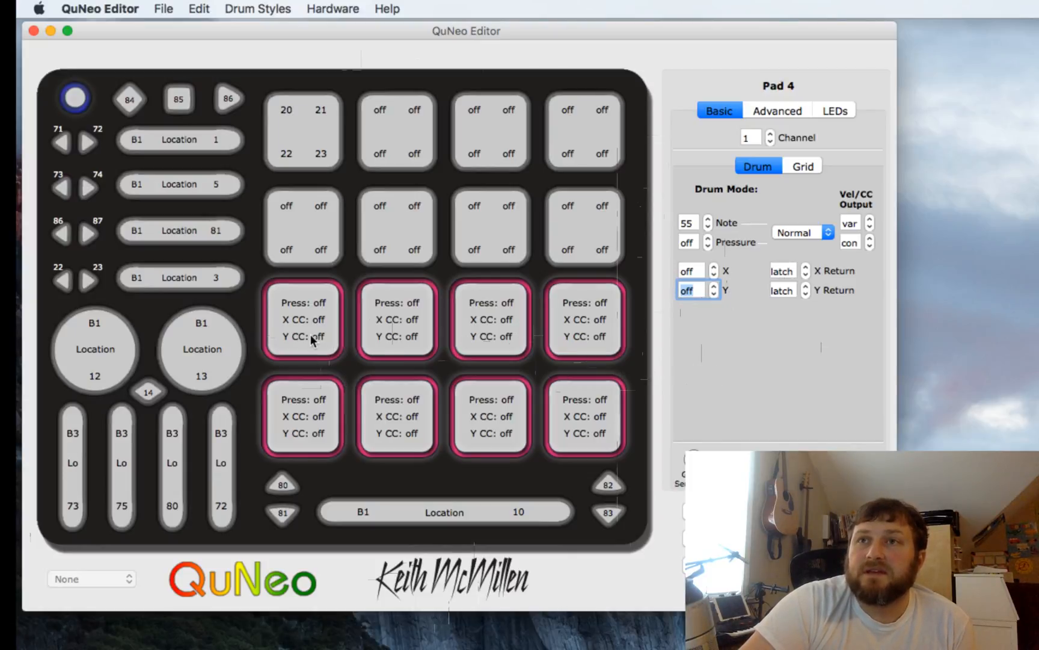
- Inspect the pad up/down buttons and the grid-mode settings of pads 13, 14 and 15
{"action": "left_click", "coordinate": [309, 424]}
{"action": "left_click", "coordinate": [599, 487]}
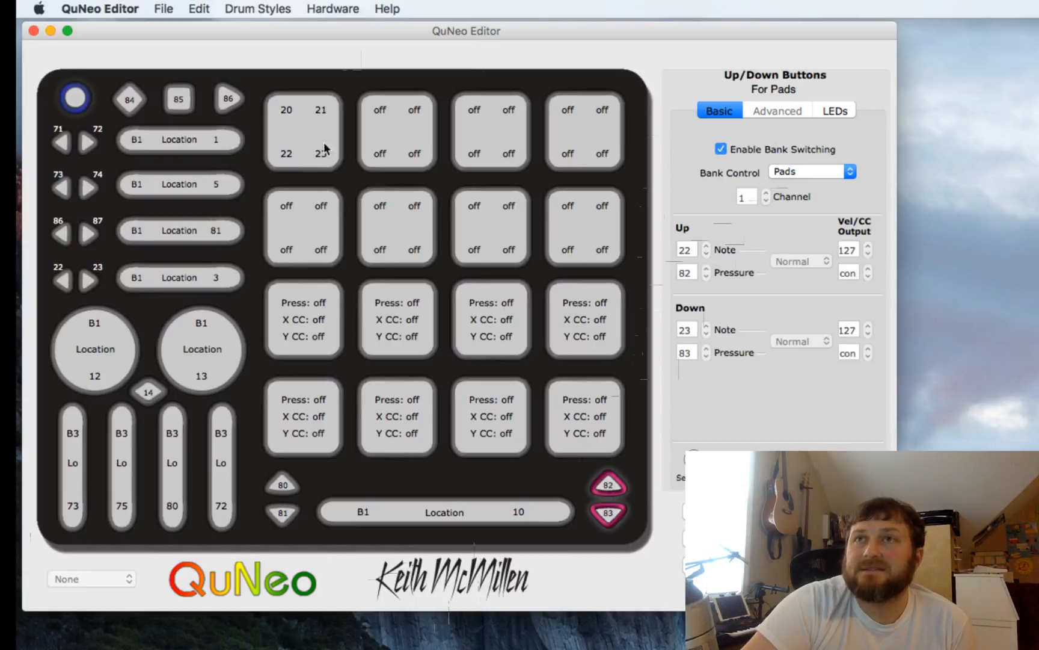
{"action": "left_click", "coordinate": [318, 122]}
{"action": "left_click", "coordinate": [425, 137]}
{"action": "left_click", "coordinate": [492, 150]}
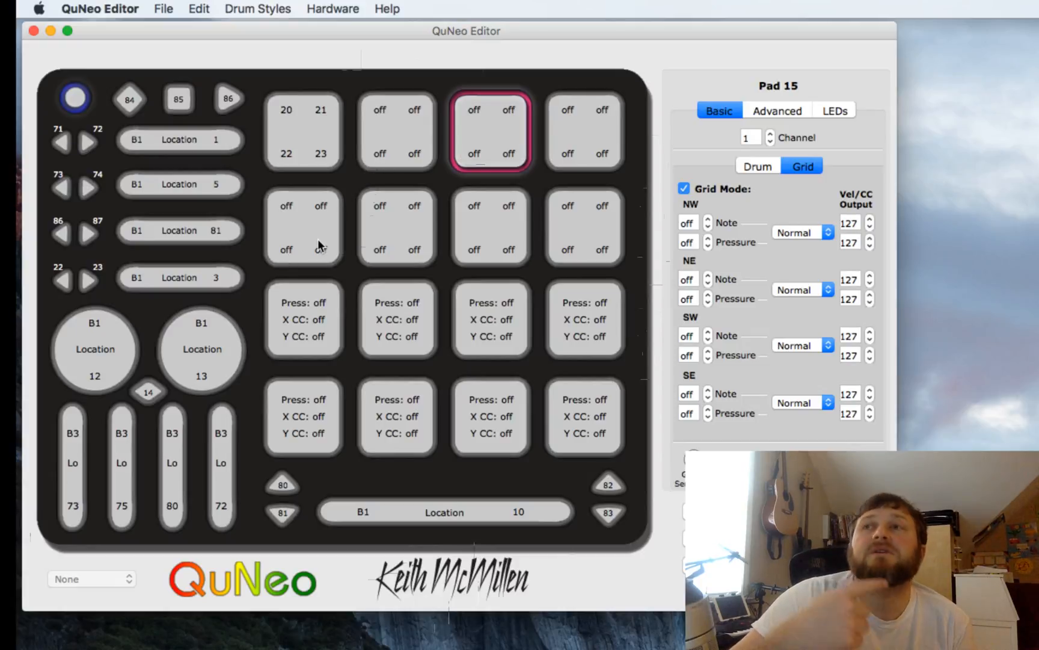
- Select pad 15's Bank 2, Bank 3 and Bank 4 transpose offset fields to preview the transposed notes
{"action": "left_click", "coordinate": [793, 108]}
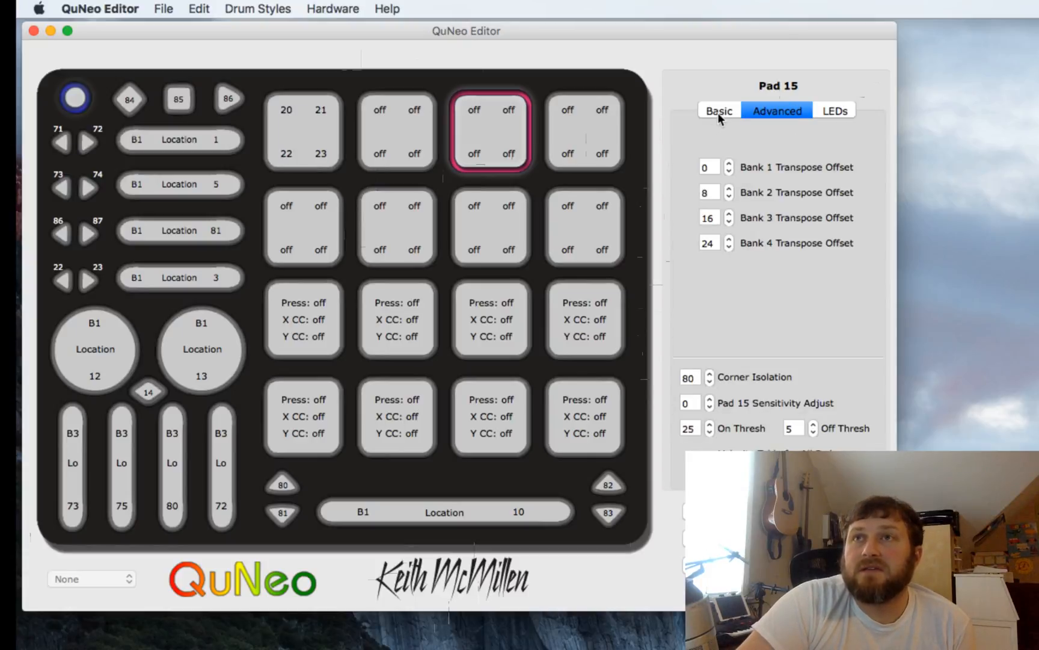
{"action": "left_click", "coordinate": [710, 192]}
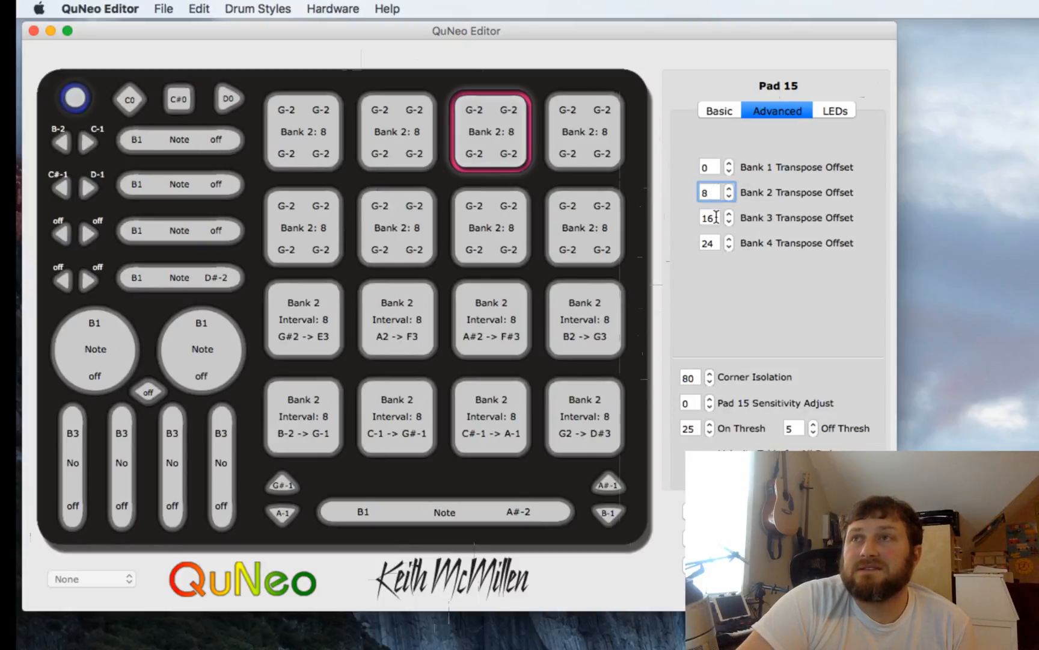
{"action": "left_click", "coordinate": [716, 217]}
{"action": "left_click", "coordinate": [718, 243]}
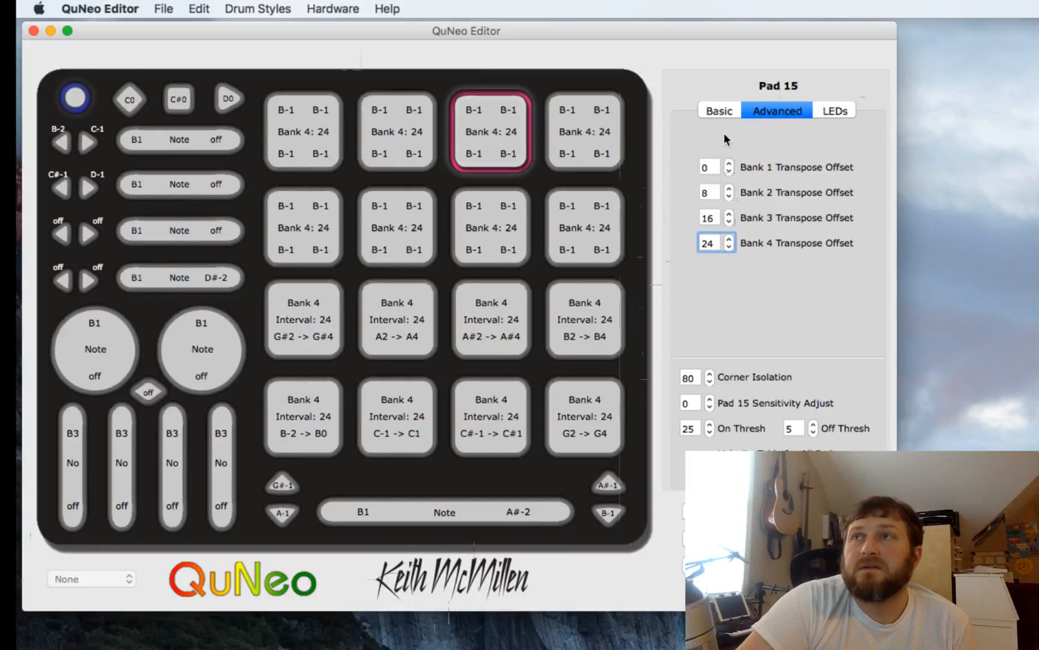
- Return to pad 13's basic grid settings and select its NW pressure field to preview pressure outputs
{"action": "left_click", "coordinate": [720, 109]}
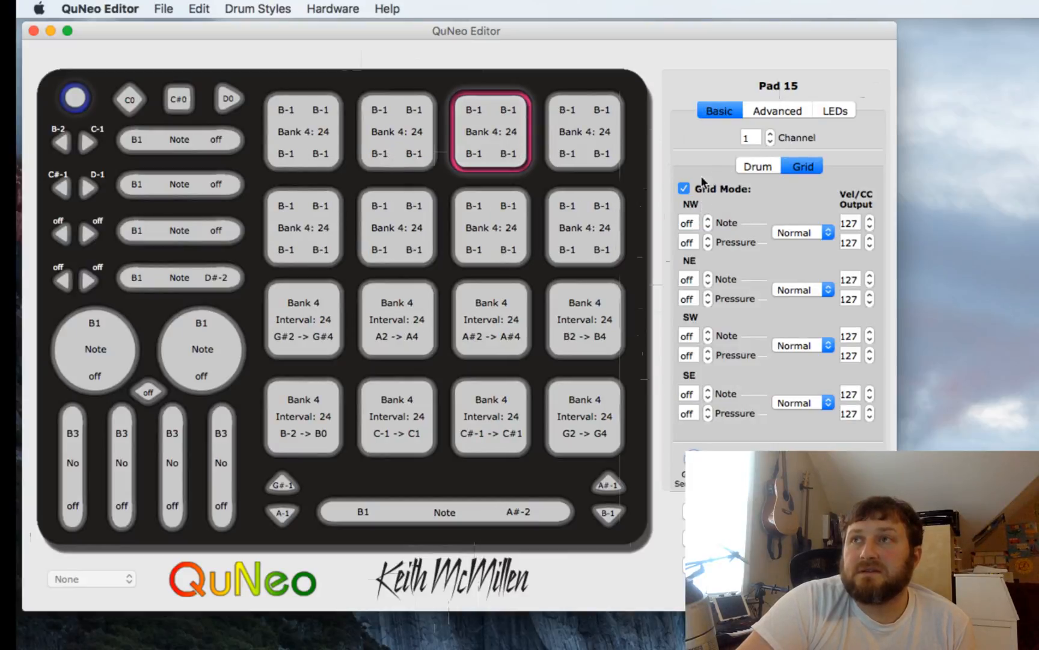
{"action": "left_click", "coordinate": [306, 132]}
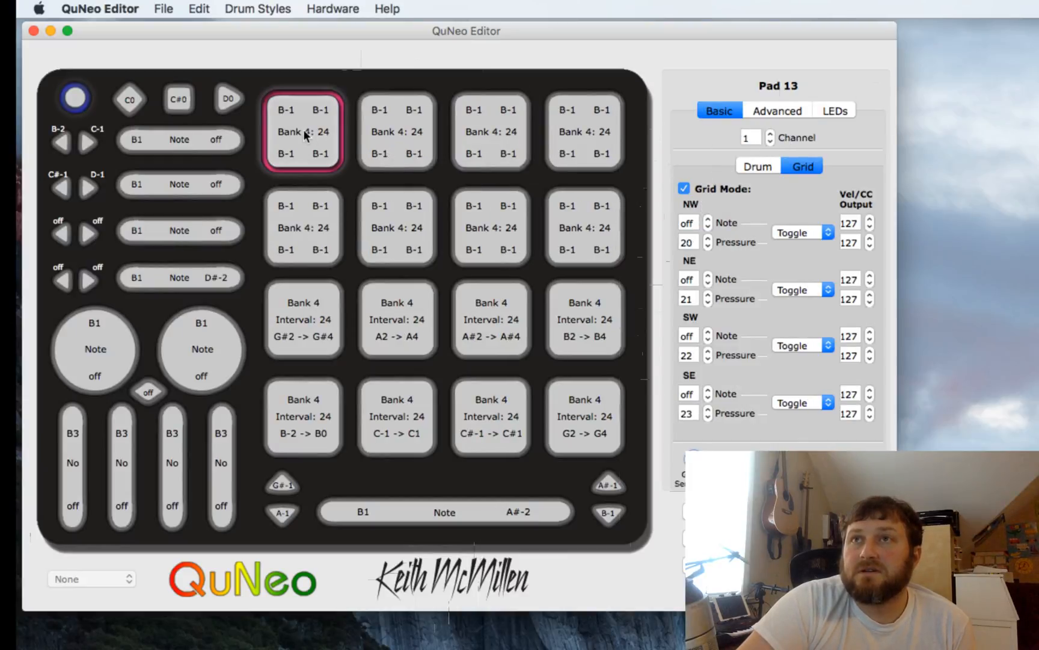
{"action": "left_click", "coordinate": [692, 241]}
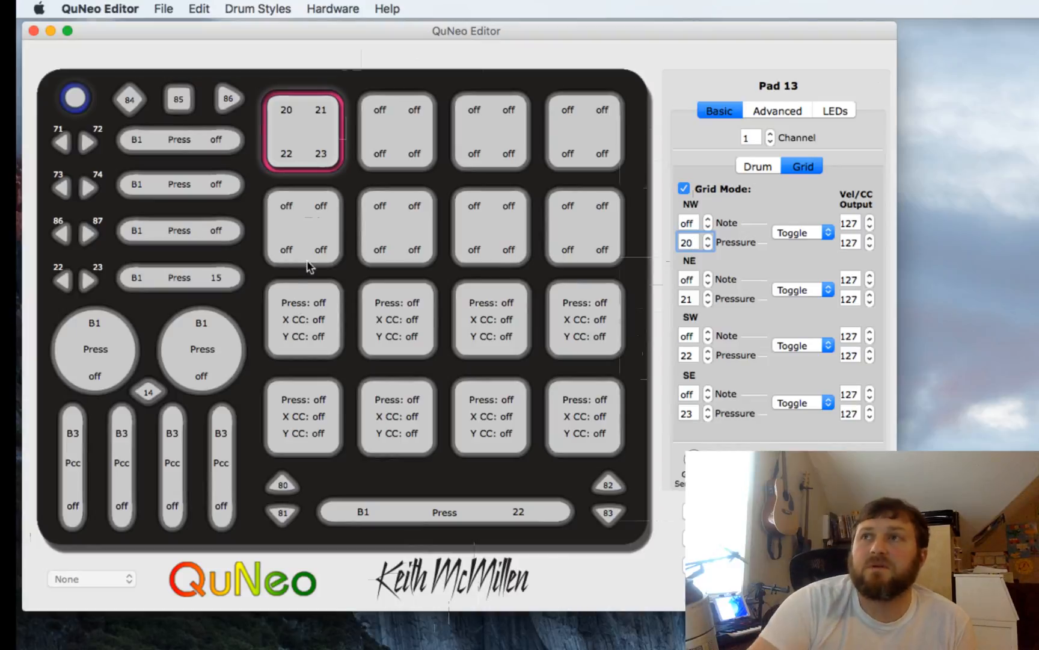
- Select all eight lower pads and set their MIDI channel to 10
{"action": "left_click", "coordinate": [780, 113]}
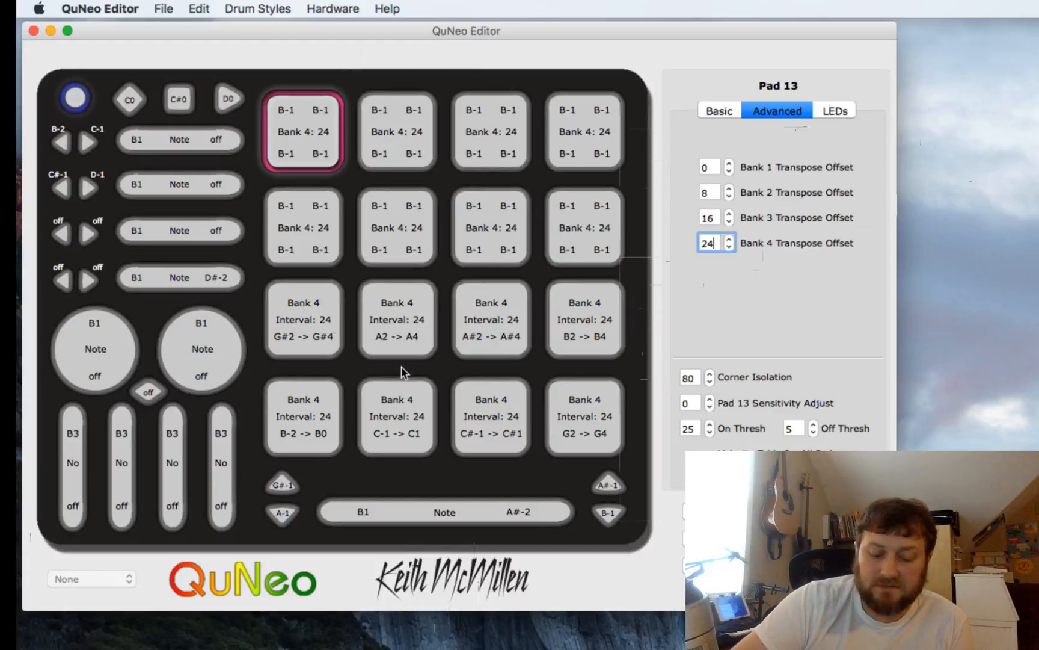
{"action": "left_click", "coordinate": [318, 328]}
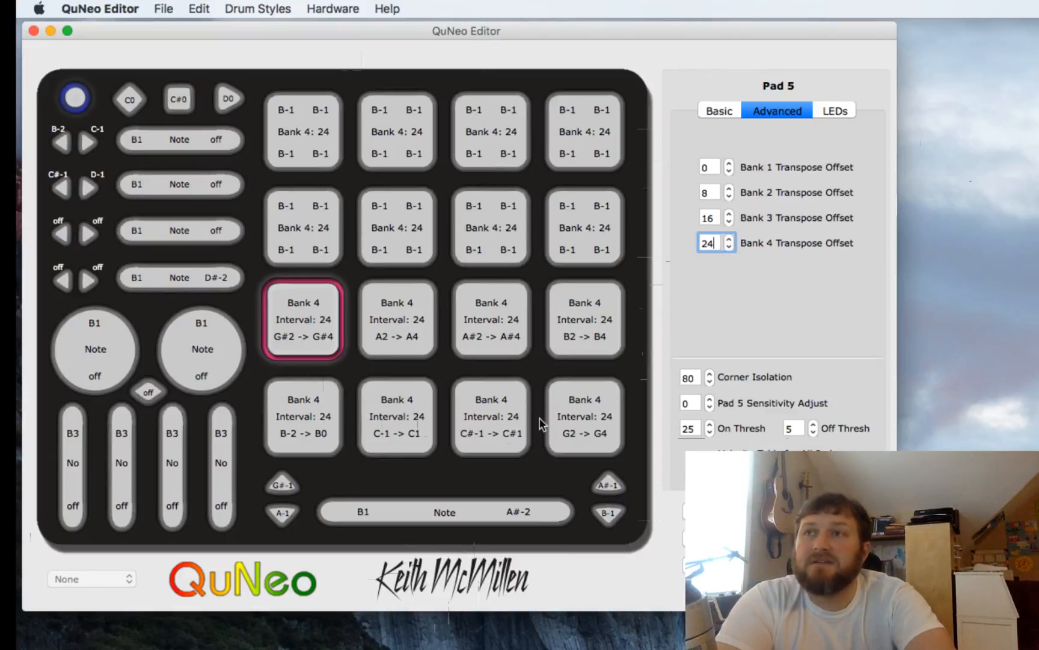
{"action": "left_click", "coordinate": [562, 421], "text": "shift"}
{"action": "left_click", "coordinate": [563, 313], "text": "shift"}
{"action": "left_click", "coordinate": [506, 332], "text": "shift"}
{"action": "left_click", "coordinate": [494, 421], "text": "shift"}
{"action": "left_click", "coordinate": [406, 418], "text": "shift"}
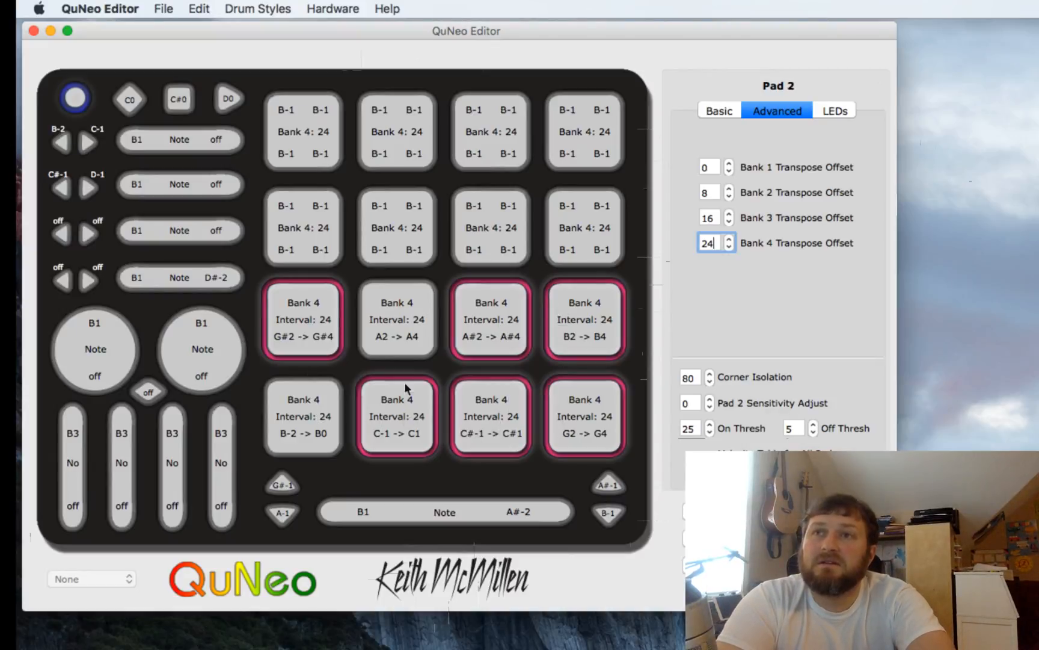
{"action": "left_click", "coordinate": [406, 327], "text": "shift"}
{"action": "left_click", "coordinate": [332, 417], "text": "shift"}
{"action": "left_click", "coordinate": [727, 114]}
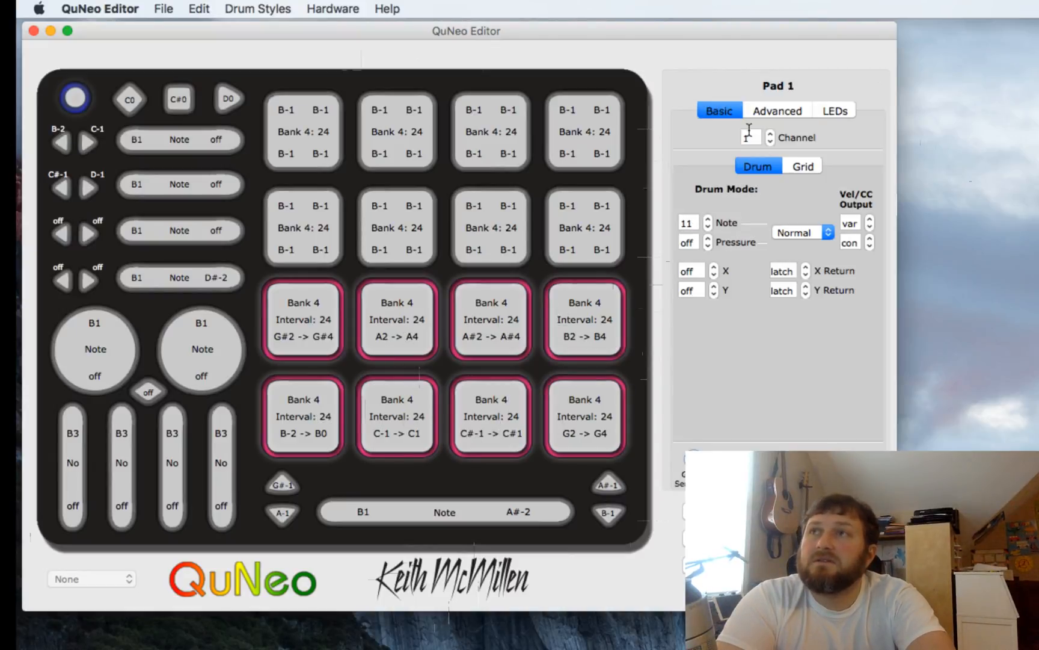
{"action": "left_click", "coordinate": [757, 137]}
{"action": "type", "text": "0"}
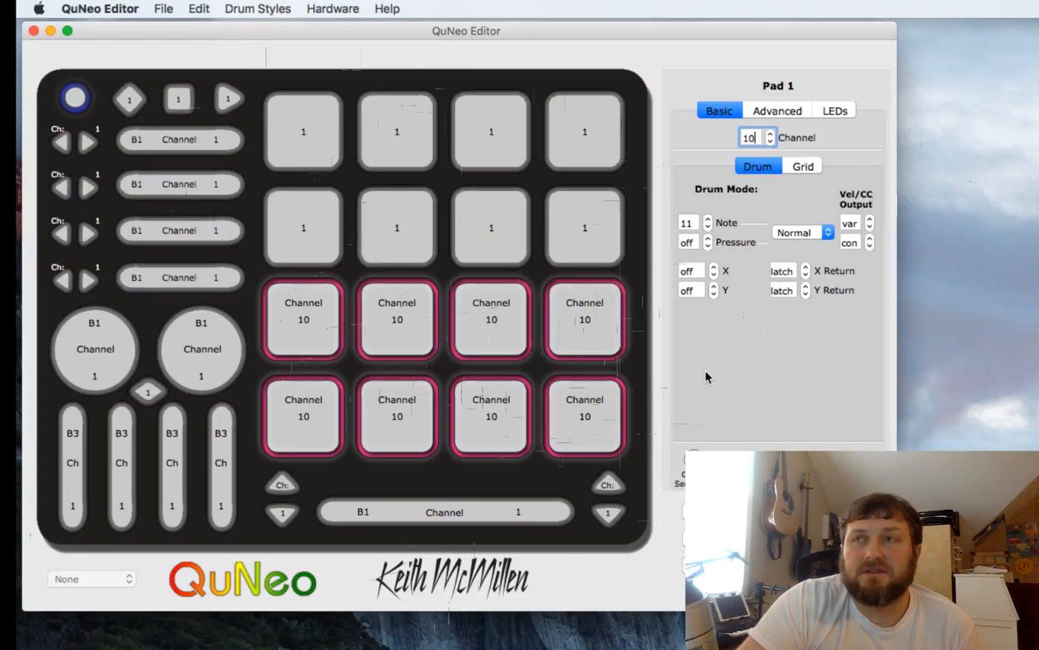
- Preview pressure outputs via pad 13's NW pressure field and velocity outputs via pad 5's Vel/CC output field
{"action": "left_click", "coordinate": [307, 150]}
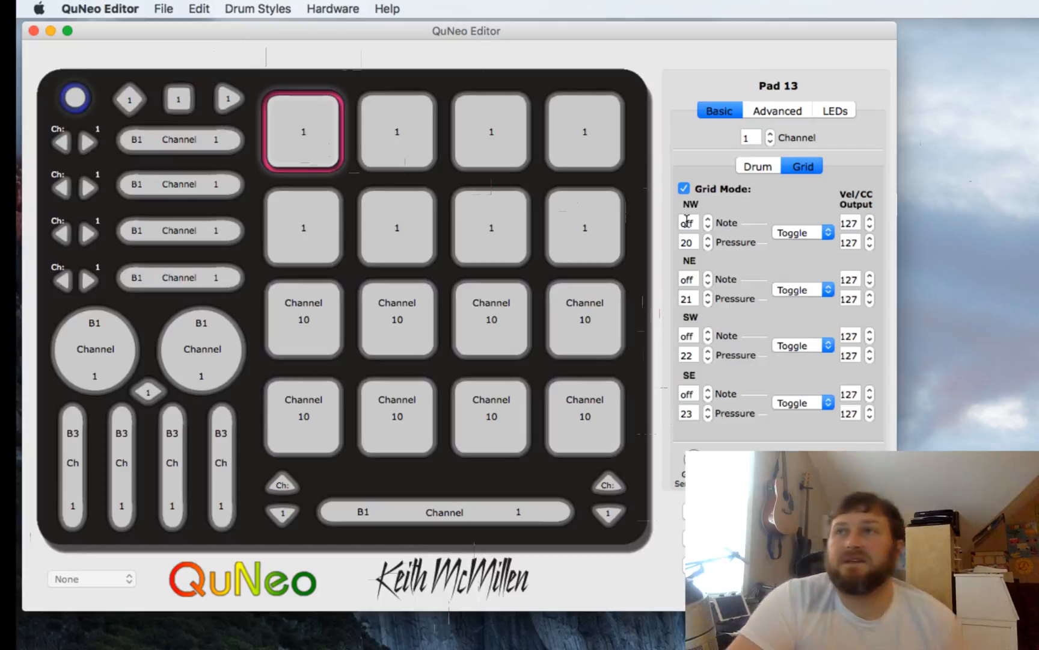
{"action": "left_click", "coordinate": [697, 240]}
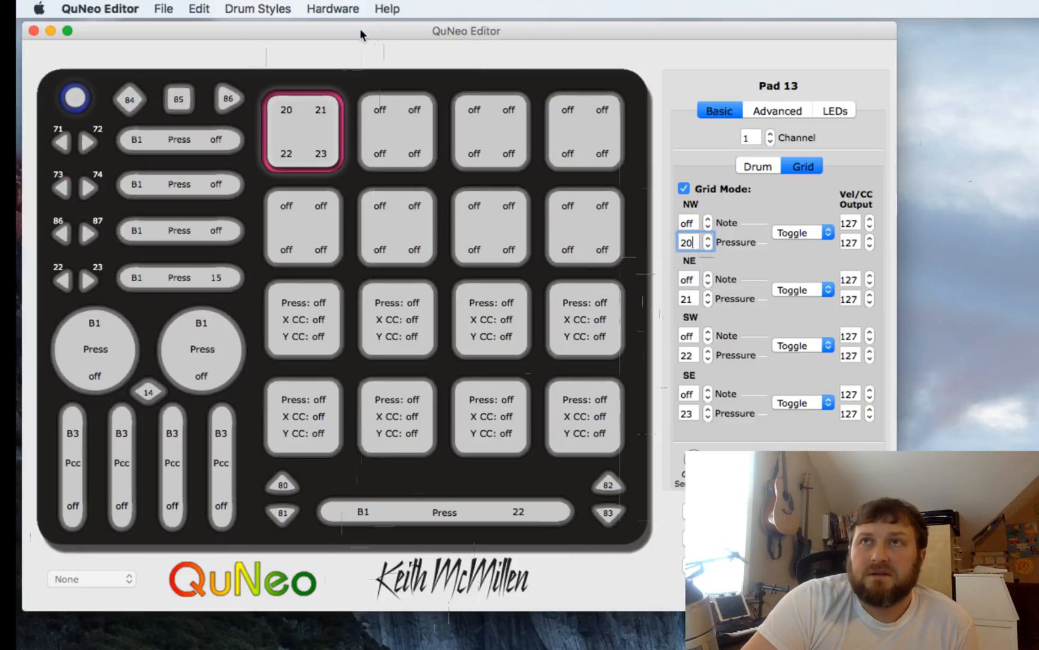
{"action": "left_click_drag", "start_coordinate": [359, 28], "coordinate": [358, 30]}
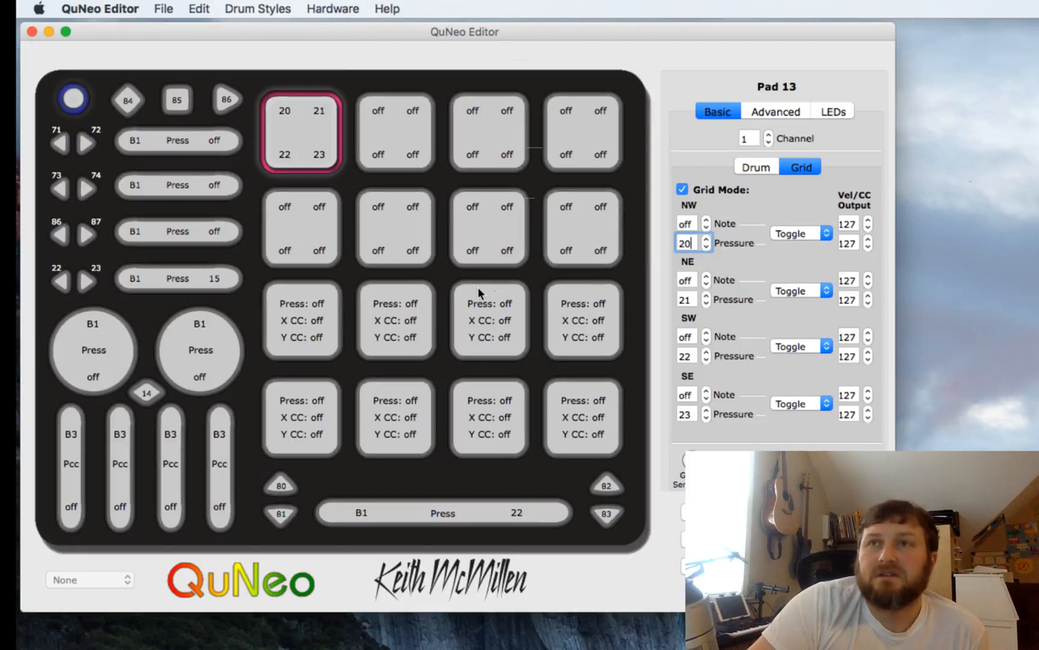
{"action": "left_click", "coordinate": [276, 337]}
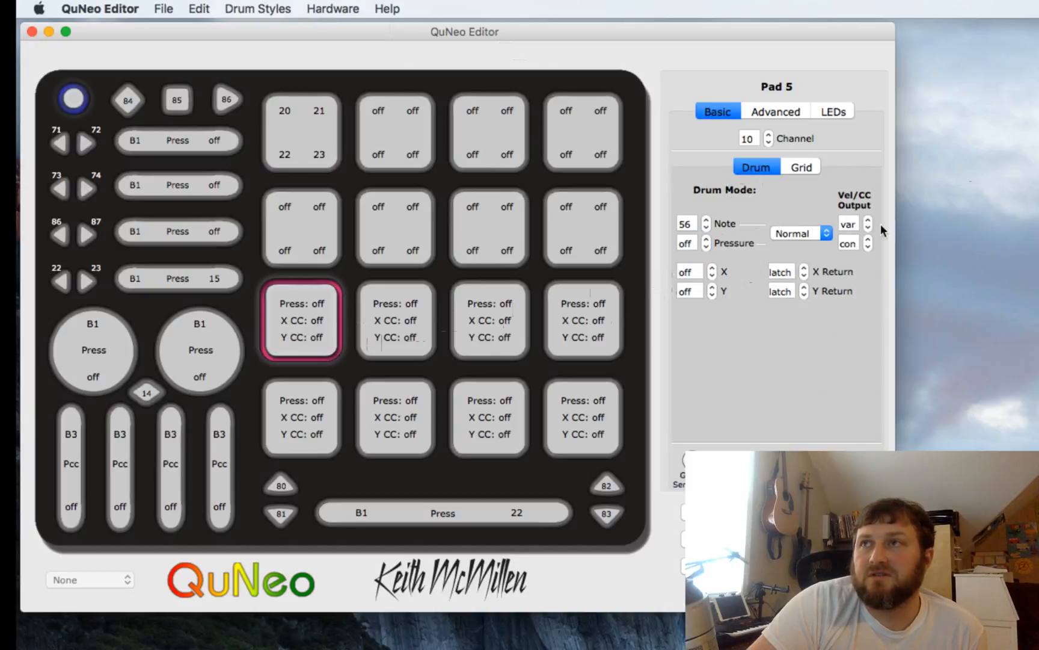
{"action": "left_click", "coordinate": [856, 224]}
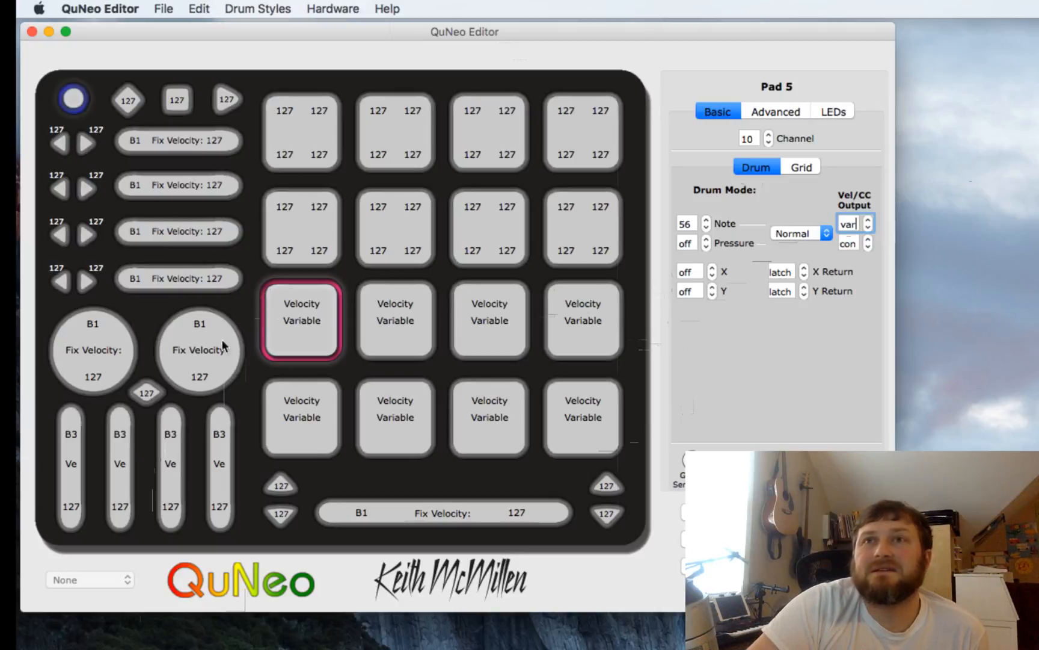
- Inspect the settings of horizontal slider 4, the transport Play button, the long slider, the left/right buttons and upper pads 9 to 11
{"action": "left_click", "coordinate": [174, 276]}
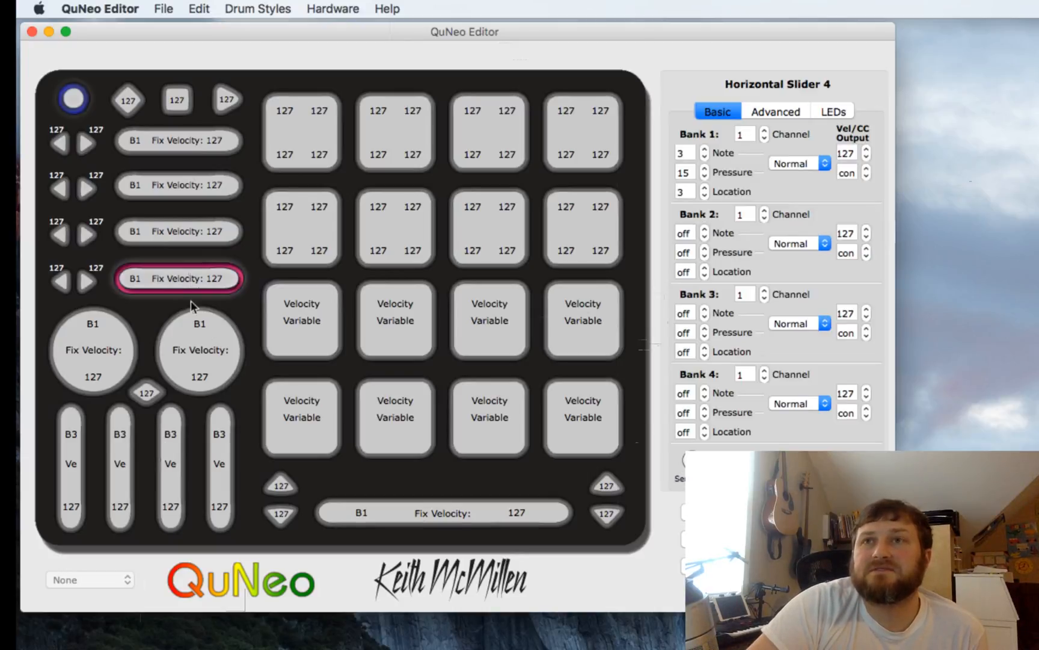
{"action": "left_click", "coordinate": [198, 339]}
{"action": "left_click", "coordinate": [220, 97]}
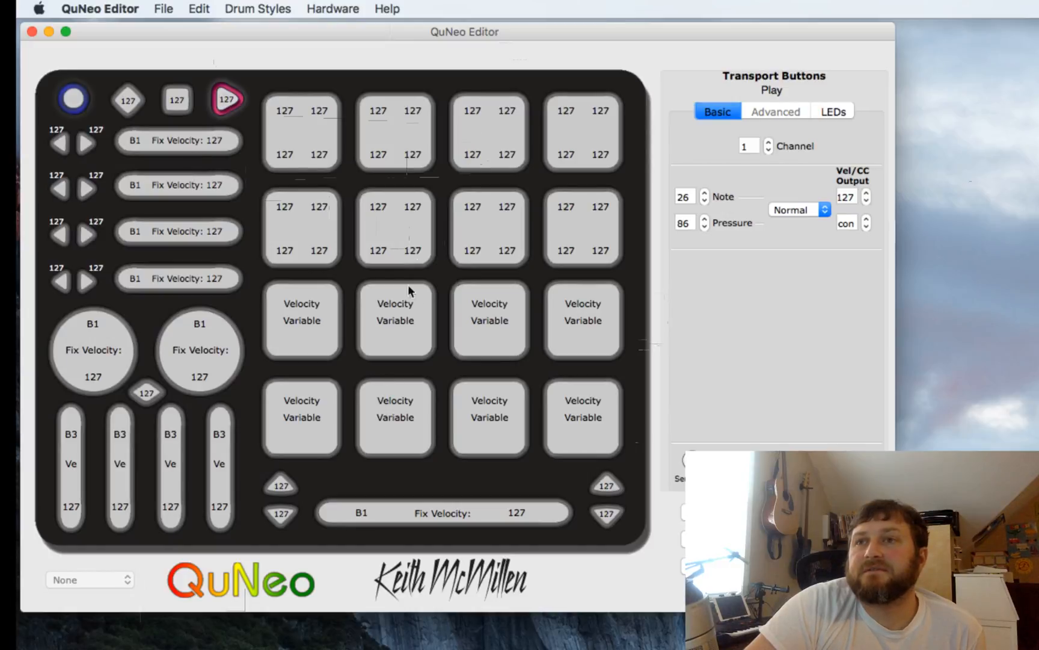
{"action": "left_click", "coordinate": [376, 507]}
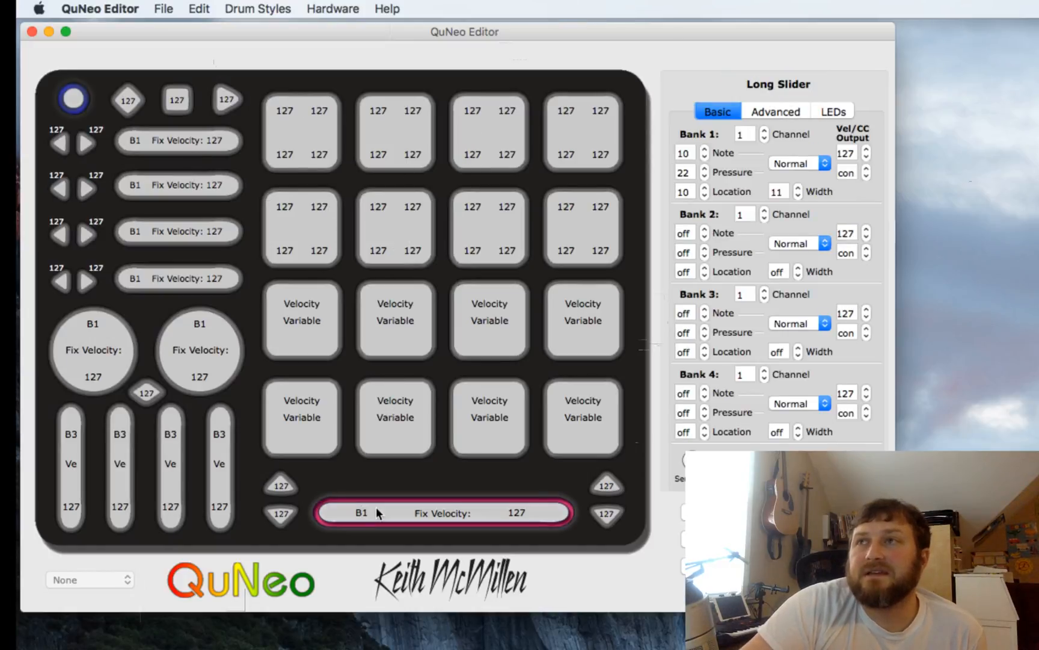
{"action": "left_click", "coordinate": [305, 319]}
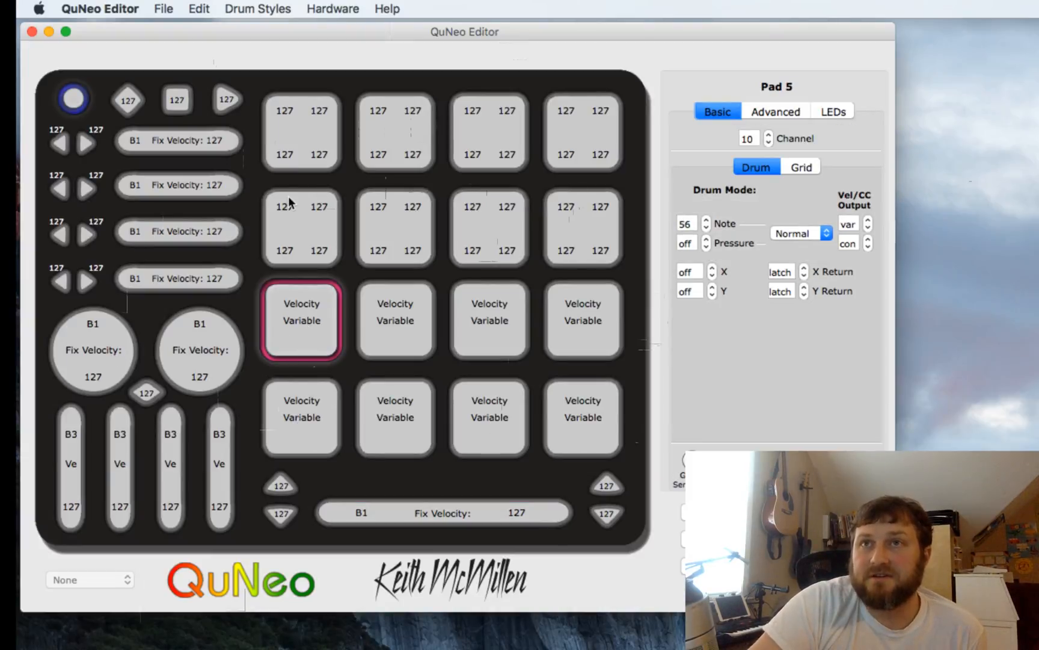
{"action": "left_click", "coordinate": [78, 241]}
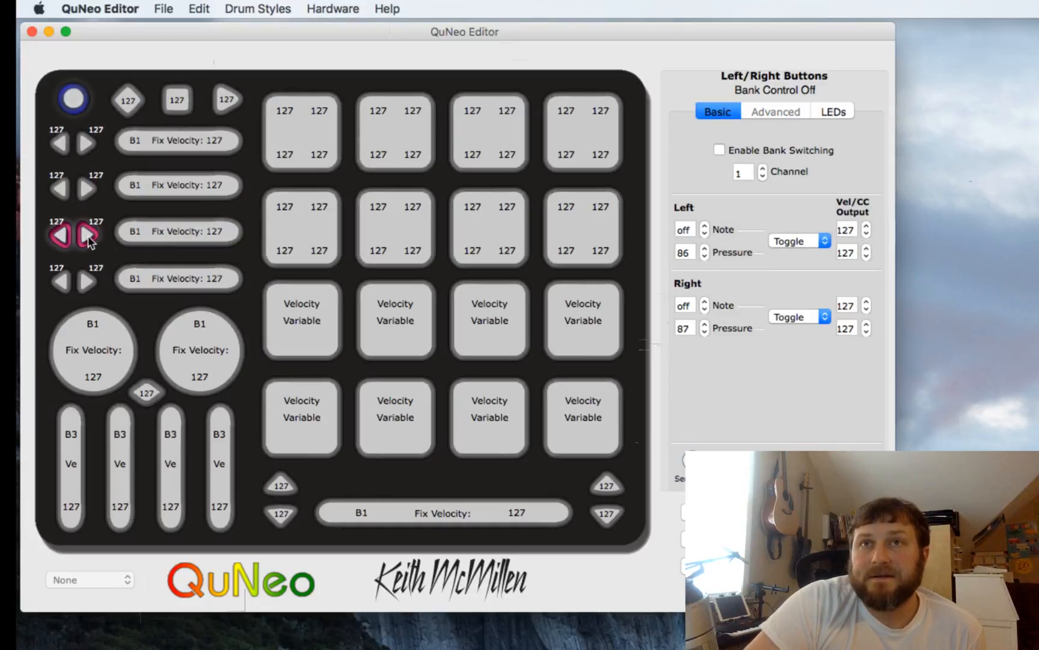
{"action": "left_click", "coordinate": [331, 245]}
{"action": "left_click", "coordinate": [424, 250]}
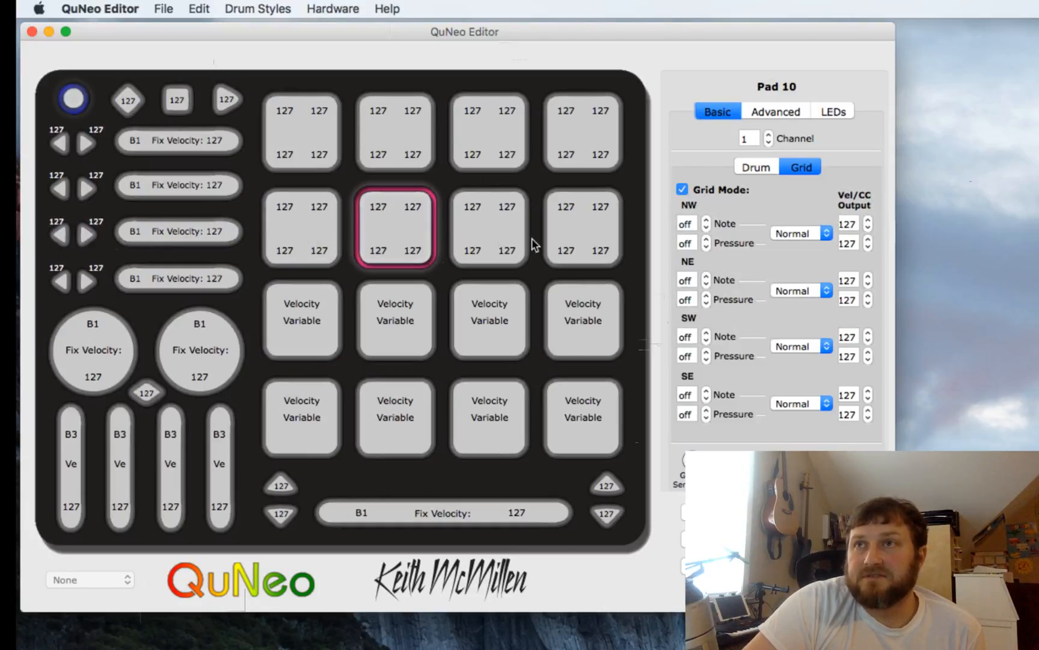
{"action": "left_click", "coordinate": [489, 238]}
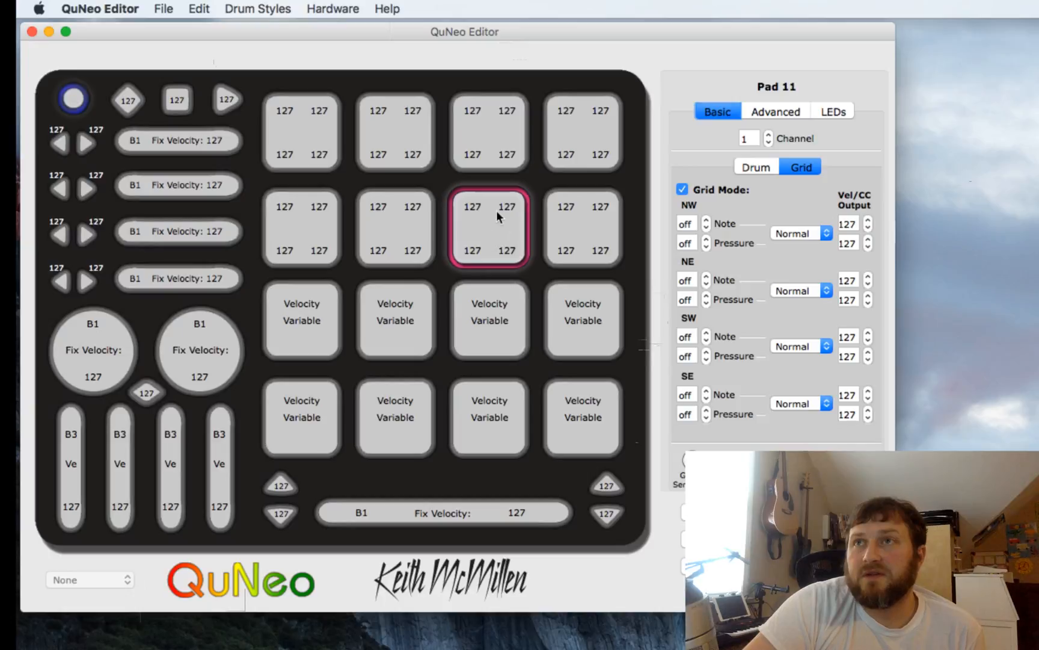